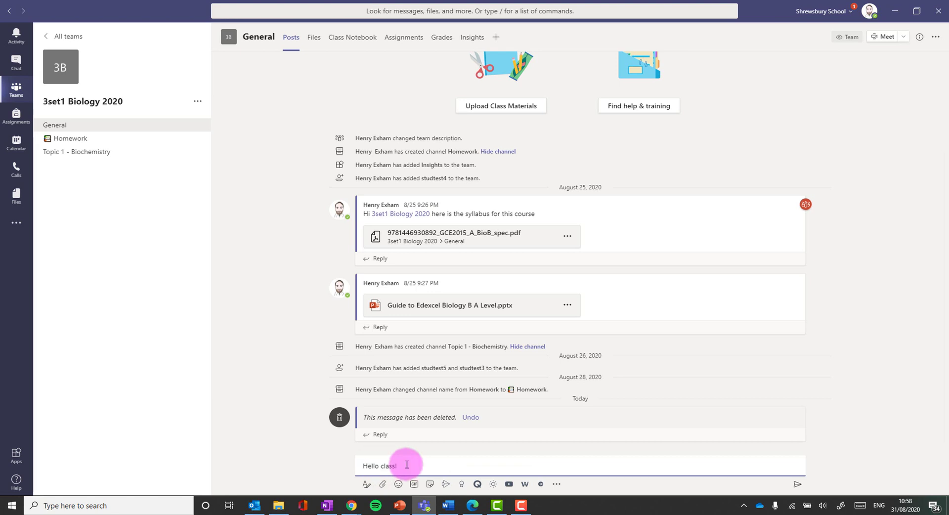
# - Post the "Hello class!" message in the General channel, check it in the student's browser session, and return to the teacher's Teams app
pyautogui.click(798, 484)
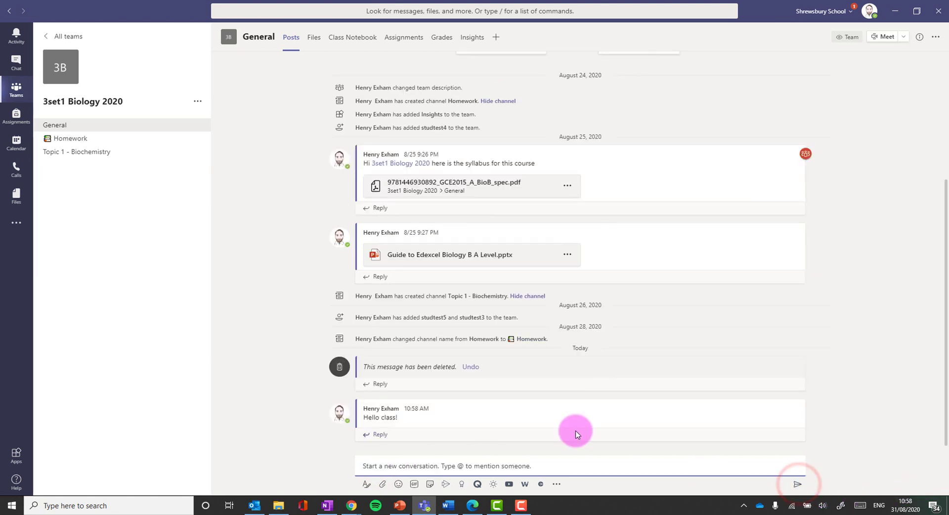
pyautogui.click(475, 505)
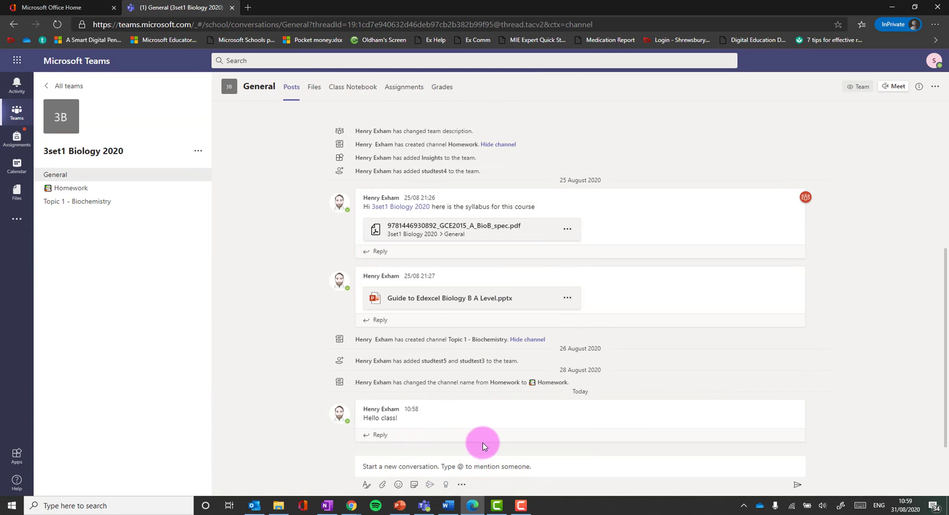
pyautogui.hotkey('alt', 'Tab')
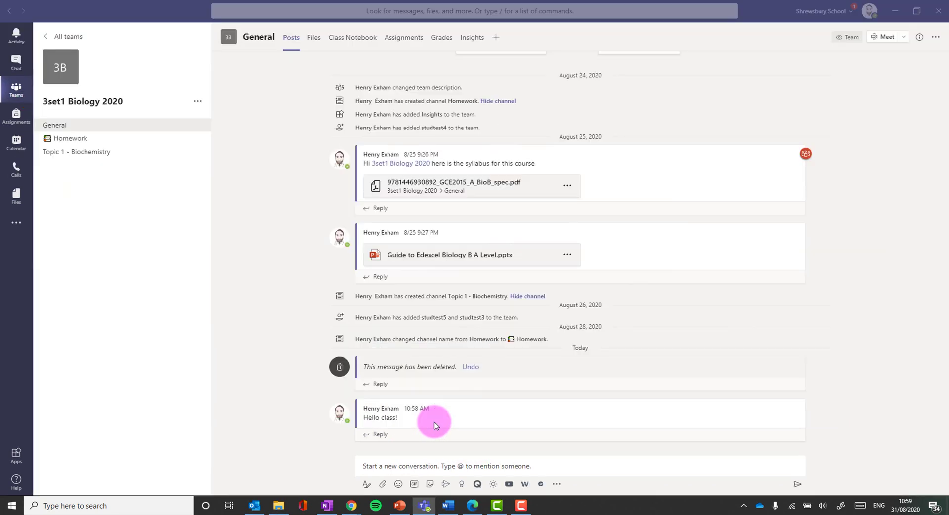
# - Post a new conversation that mentions the 3set1 Biology 2020 team, followed by "Hello class!"
pyautogui.click(391, 464)
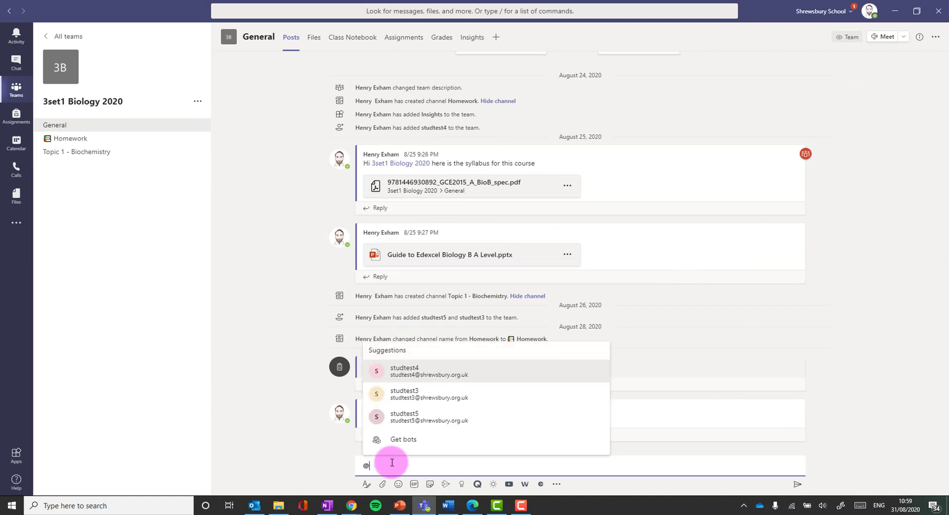
pyautogui.write('@3s')
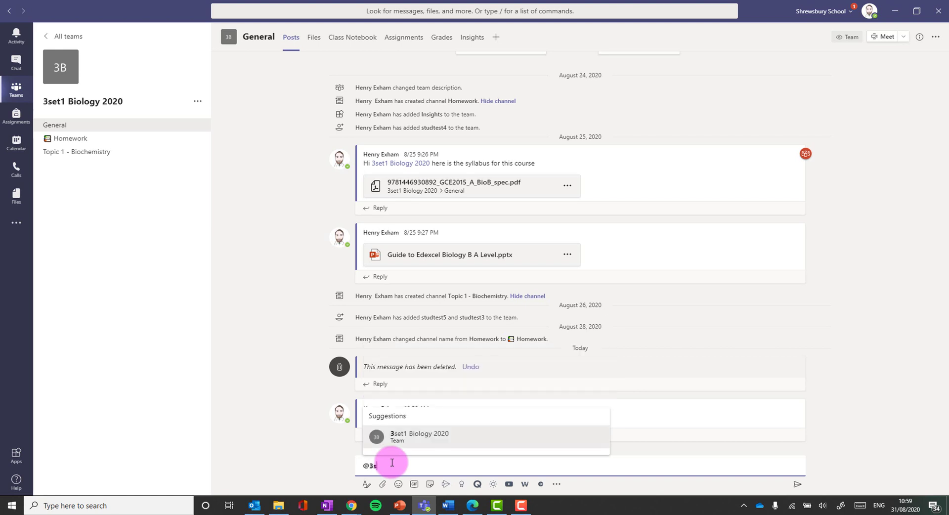
pyautogui.click(431, 437)
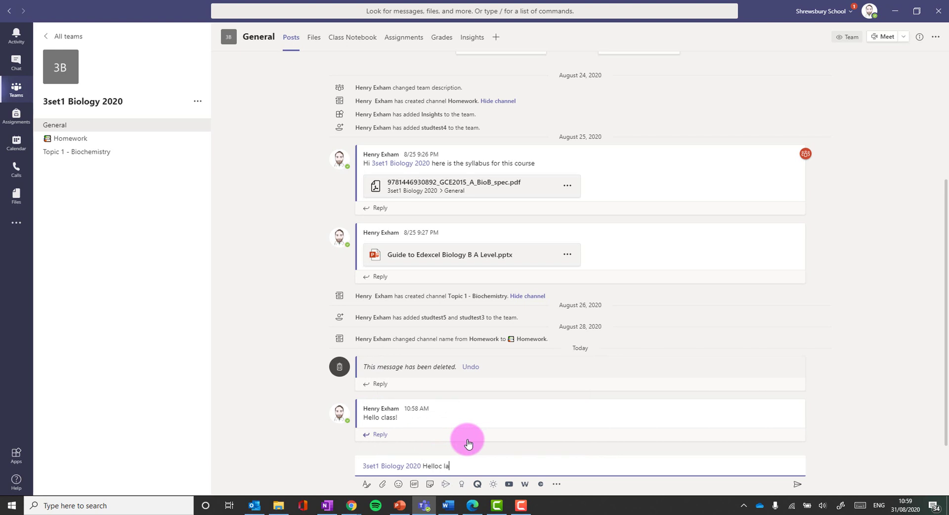
pyautogui.write('Hello class!')
pyautogui.press('Return')
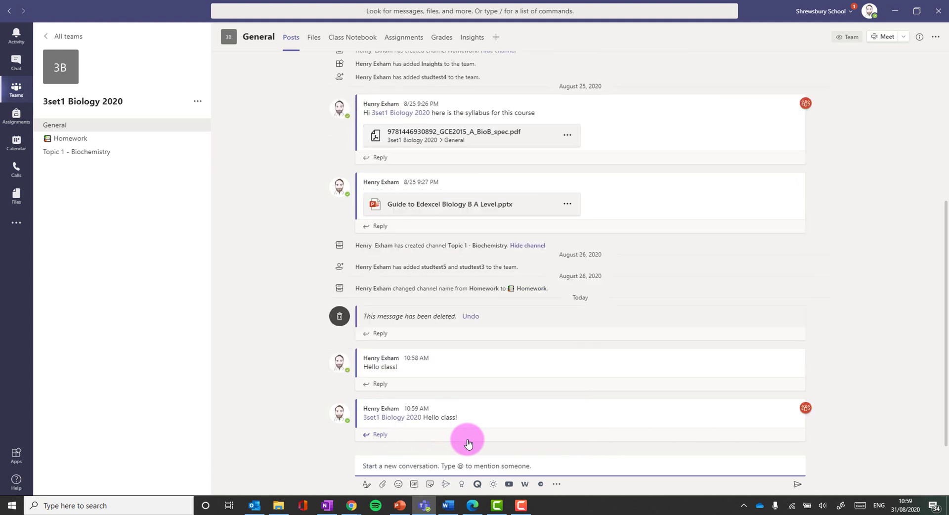
# - Check the team-mention post in the student's browser session, then view the teacher's available actions for it in the Teams app
pyautogui.click(475, 505)
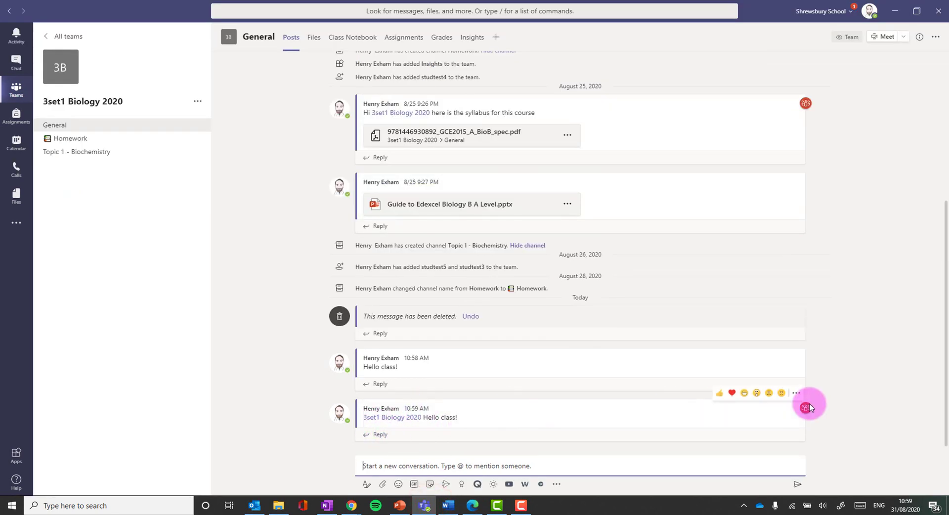
pyautogui.click(796, 394)
pyautogui.moveTo(799, 400)
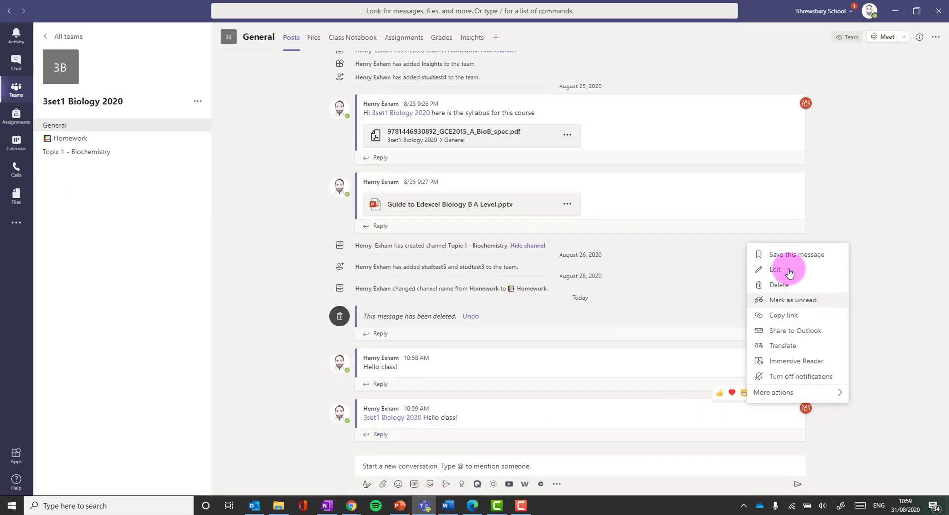
# - Switch to the student's browser session and reply "hi!" to the post that mentions the team
pyautogui.click(472, 505)
pyautogui.click(374, 434)
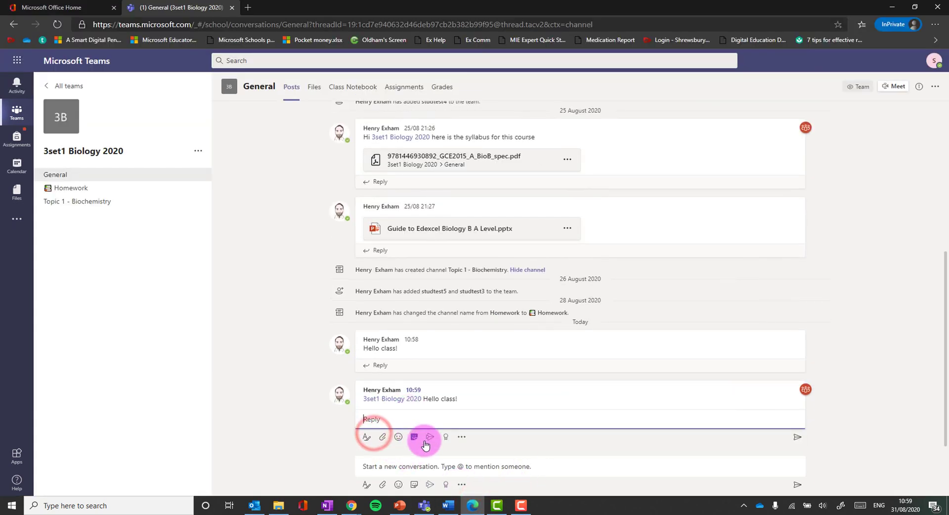
pyautogui.write('hi!')
pyautogui.press('Return')
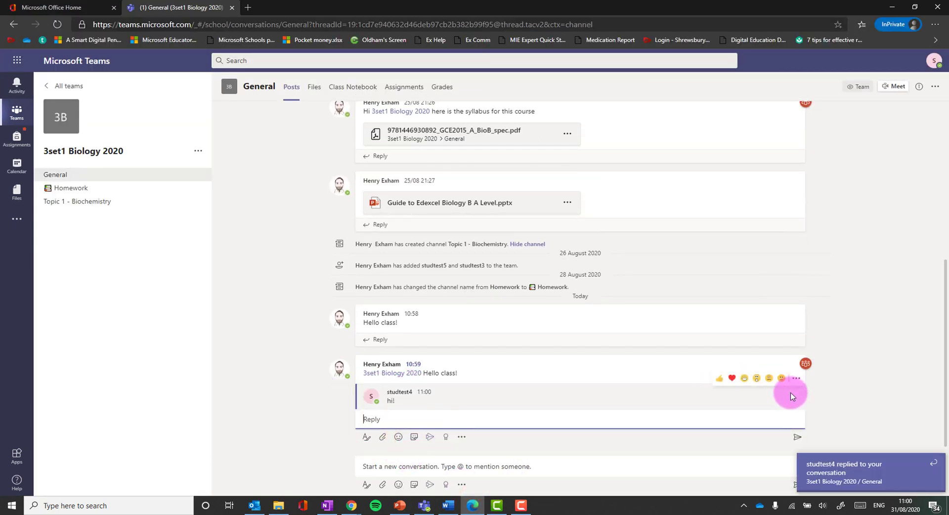
# - Examine which message actions the student has for the "hi!" reply in the conversation
pyautogui.click(796, 378)
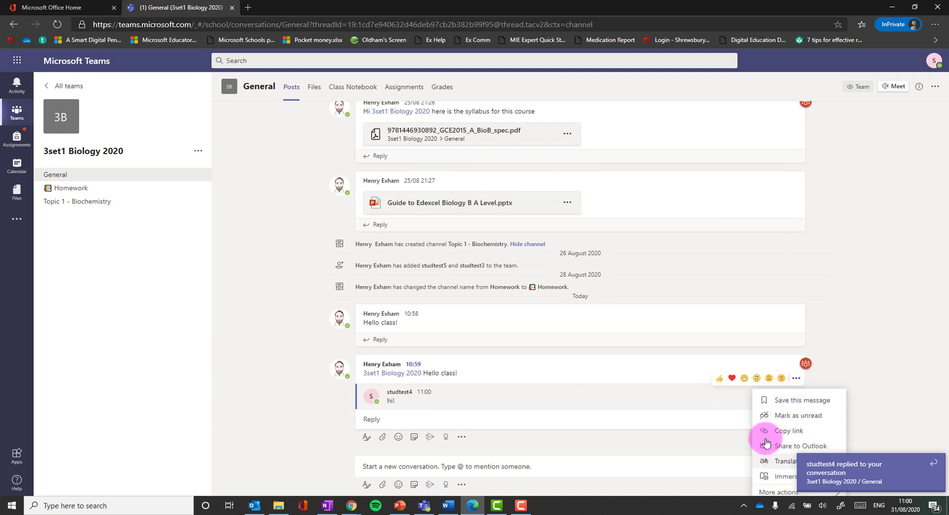
pyautogui.click(685, 409)
pyautogui.click(710, 415)
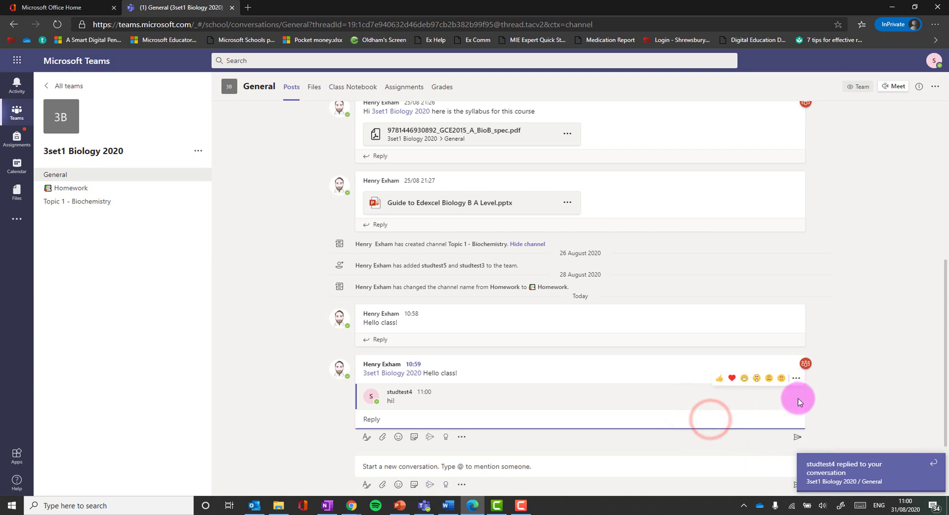
pyautogui.click(797, 380)
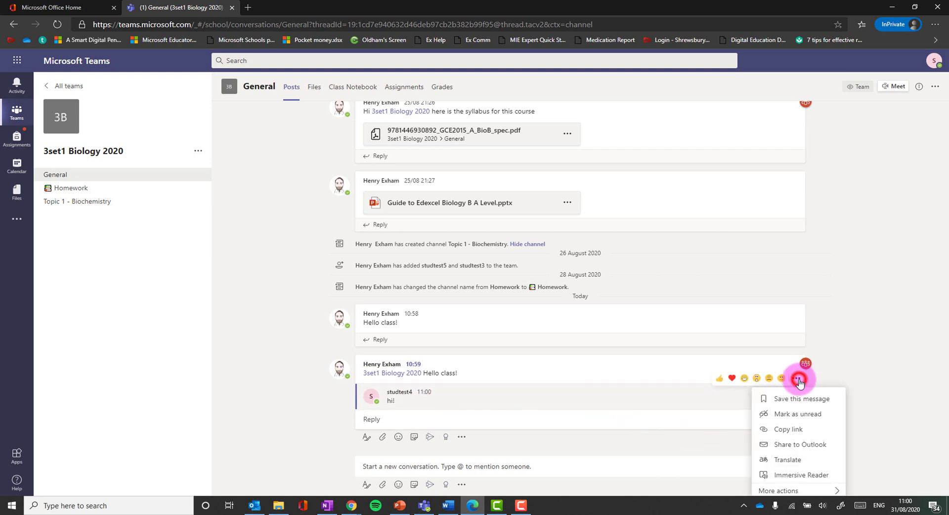
pyautogui.click(618, 399)
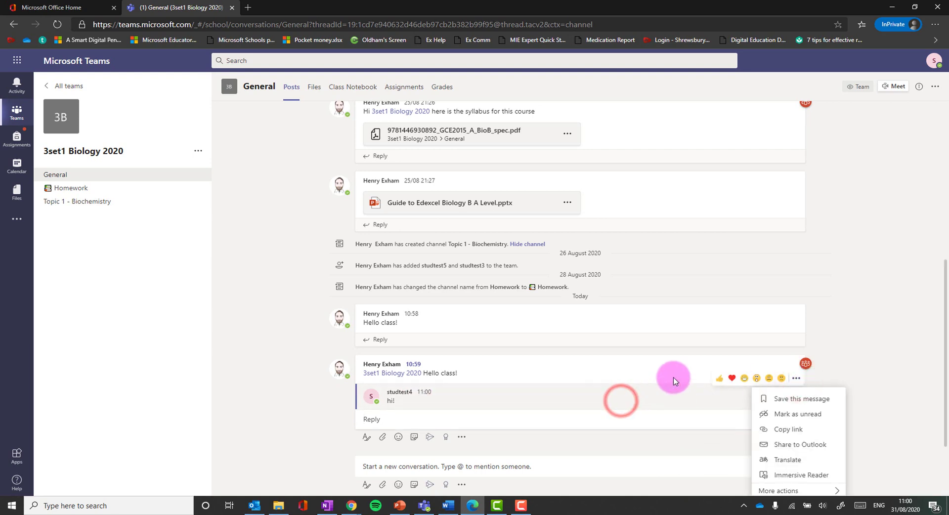
pyautogui.click(796, 379)
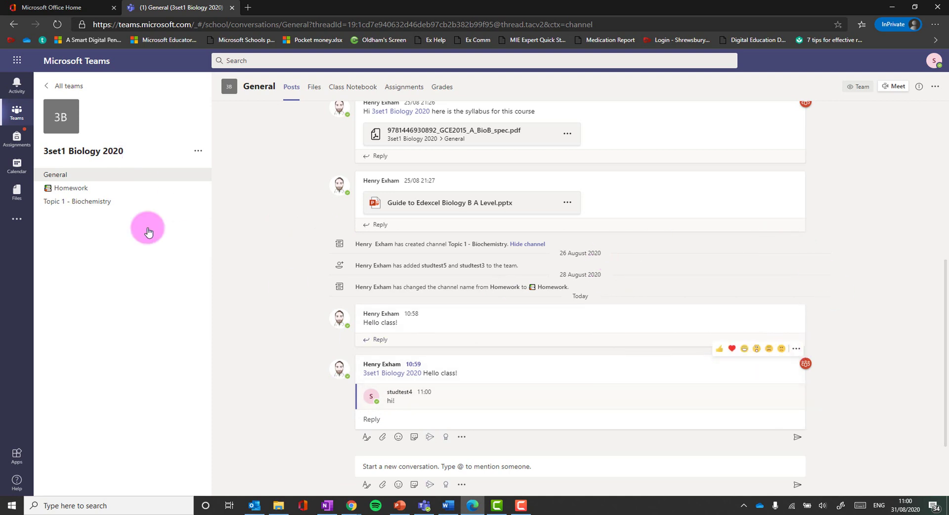
# - Switch back to the teacher's Teams app and examine the message actions, including the additional ones, for the post mentioning the team
pyautogui.click(423, 506)
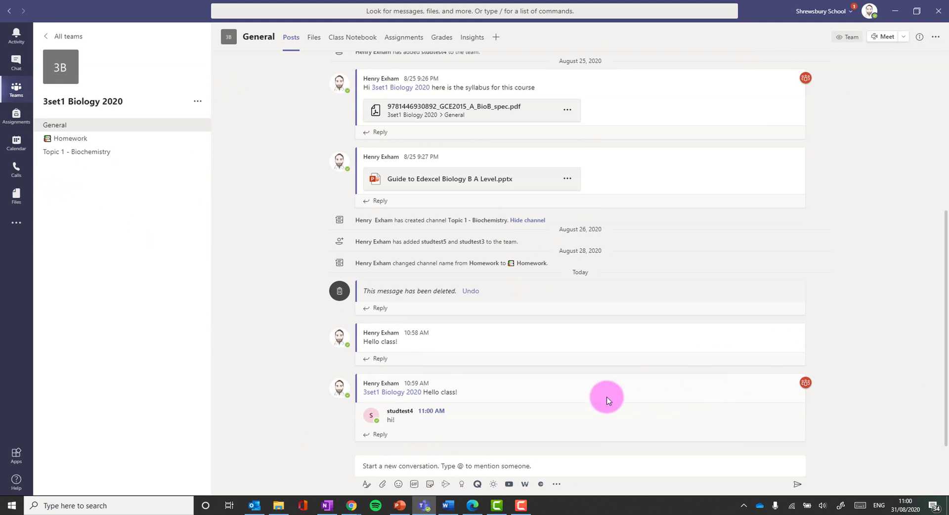
pyautogui.click(796, 368)
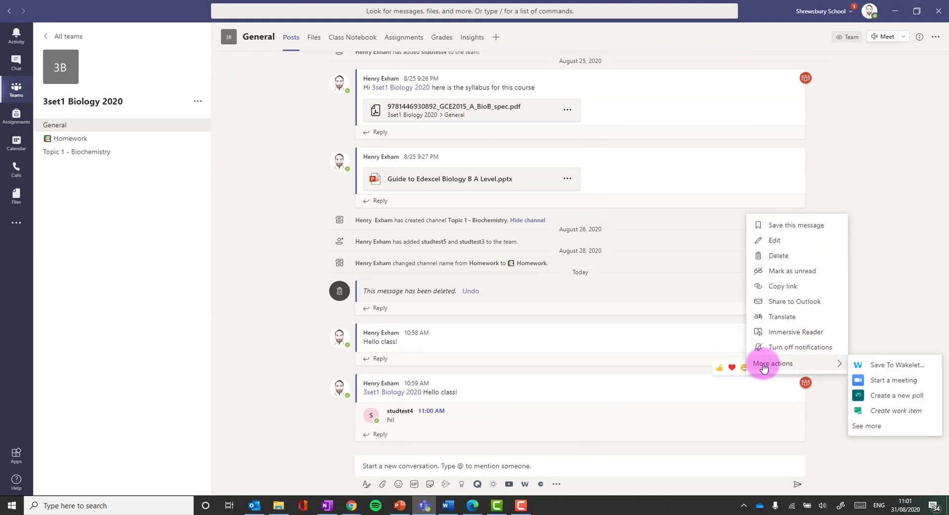
pyautogui.click(518, 421)
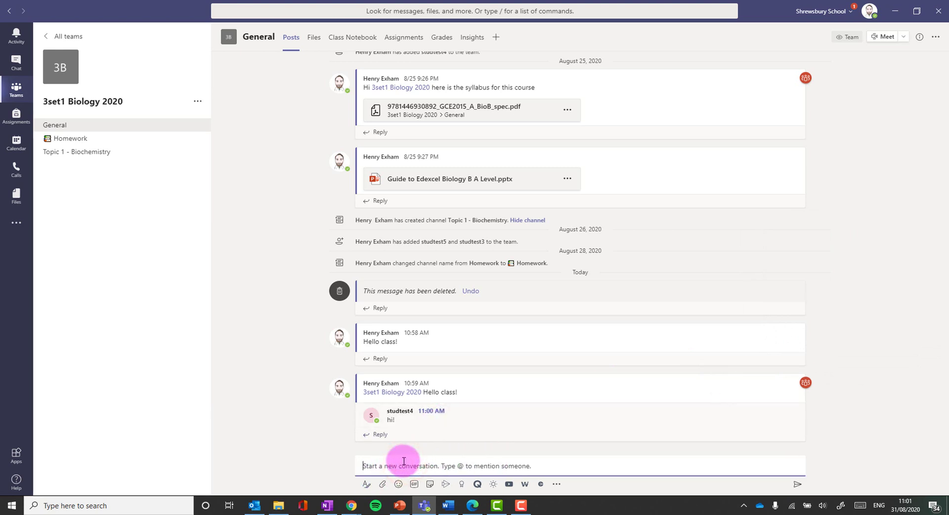
# - Expand the new conversation into the full formatting editor and review the options for who can reply
pyautogui.click(367, 486)
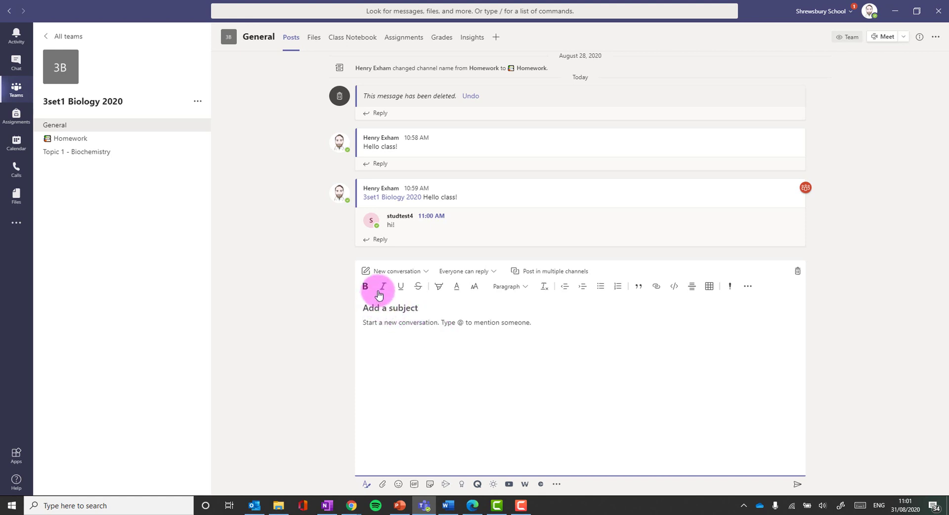
pyautogui.click(516, 290)
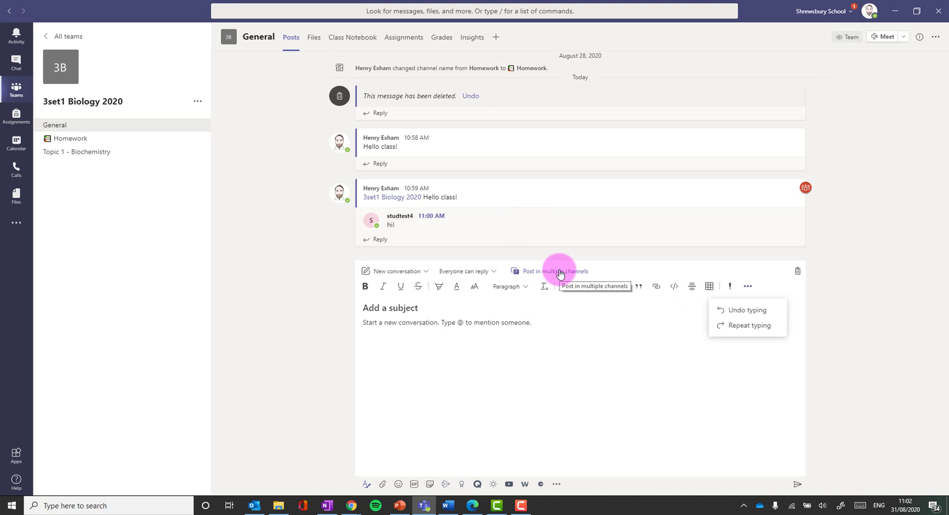
pyautogui.click(485, 273)
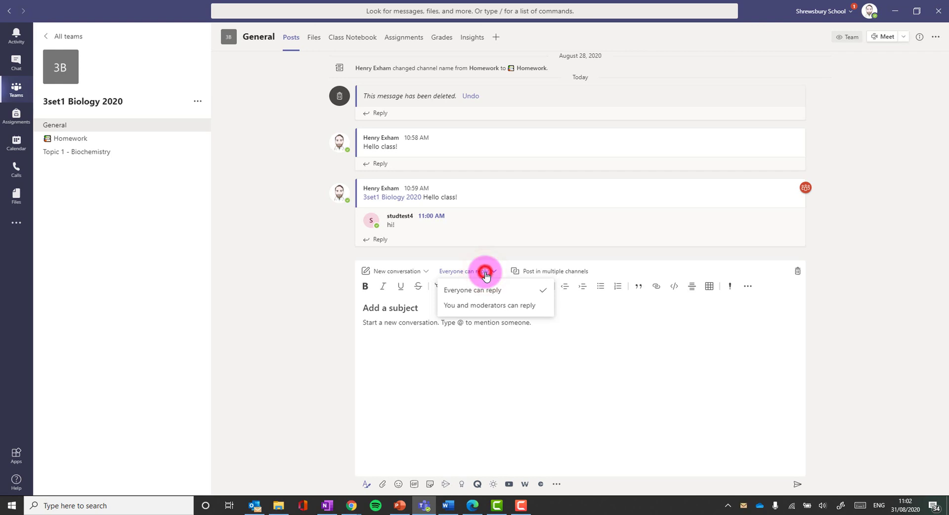
pyautogui.press('Escape')
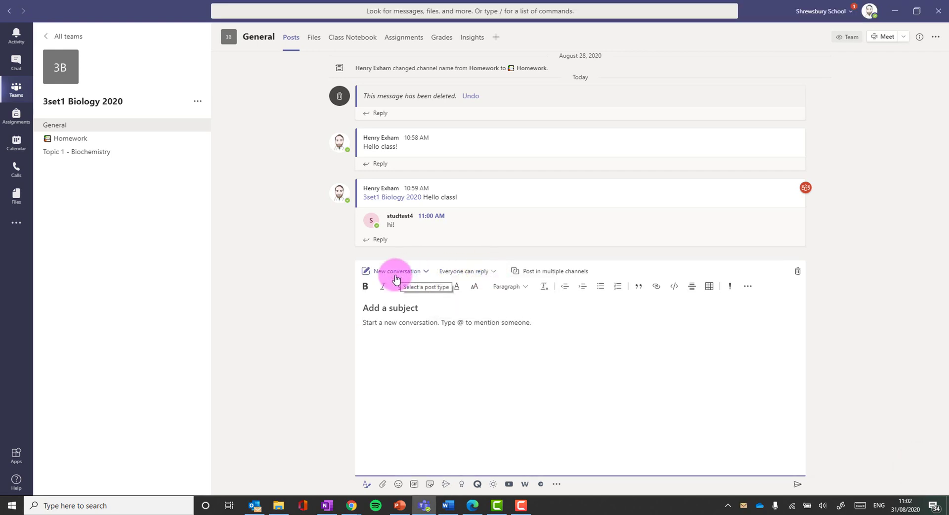
pyautogui.click(388, 307)
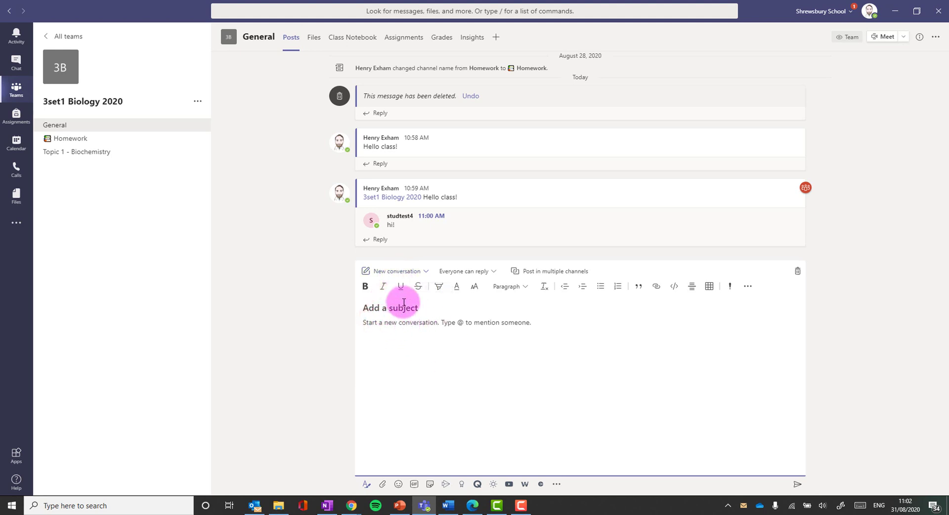
# - Change the post type to Announcement and enter the headline "Practical next lesson!"
pyautogui.click(401, 271)
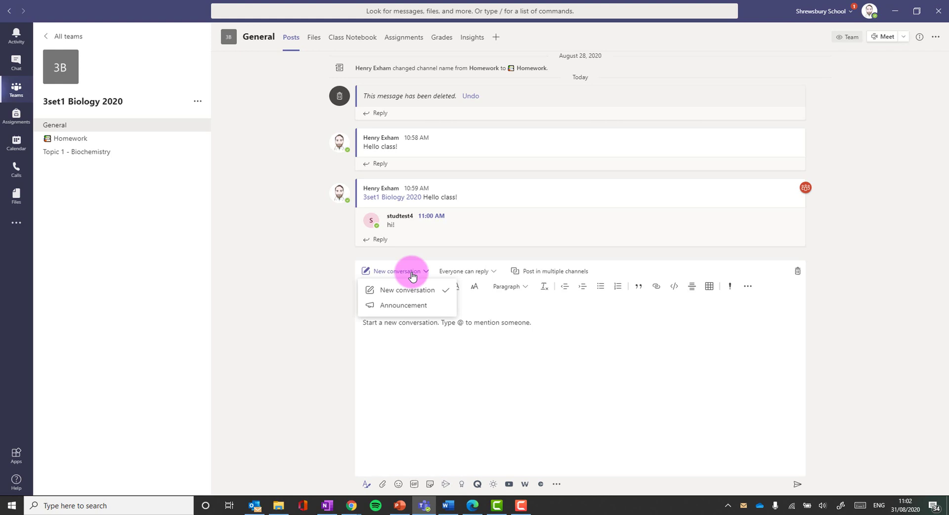
pyautogui.click(404, 306)
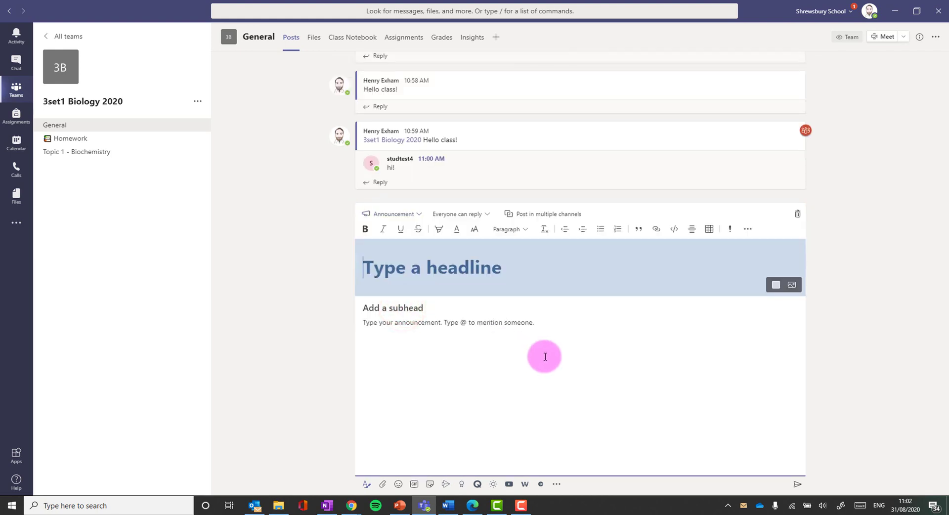
pyautogui.write('Pract')
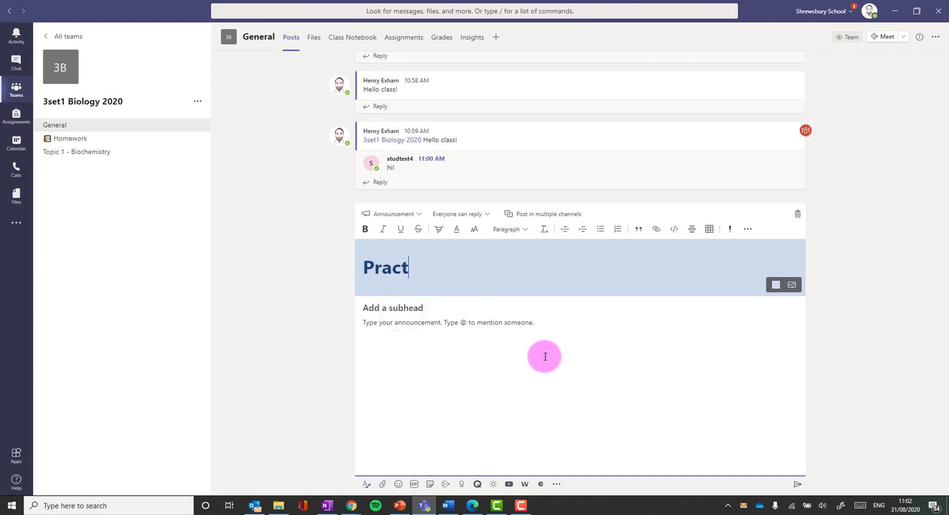
pyautogui.write('ical next lesson!')
# - Set the announcement's headline background to the turquoise megaphone illustration from the General category
pyautogui.click(792, 285)
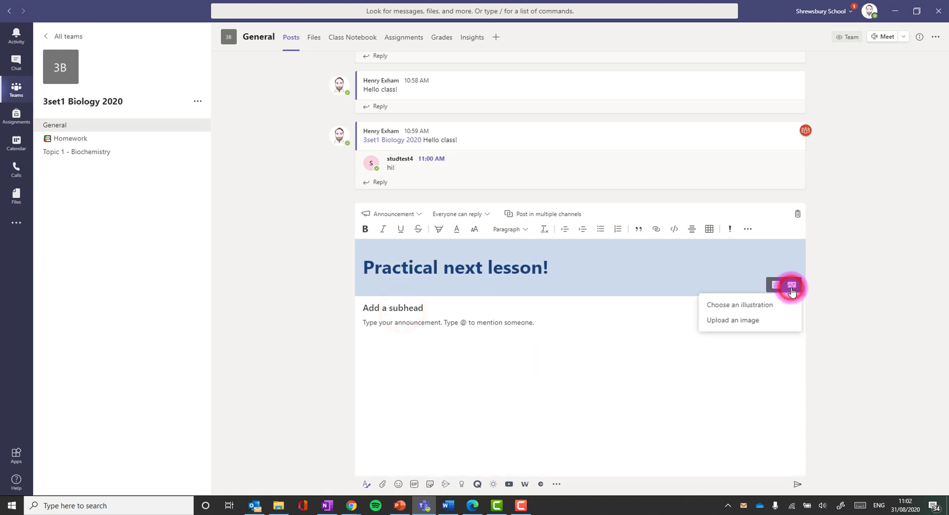
pyautogui.click(753, 302)
pyautogui.scroll(-3, 600, 247)
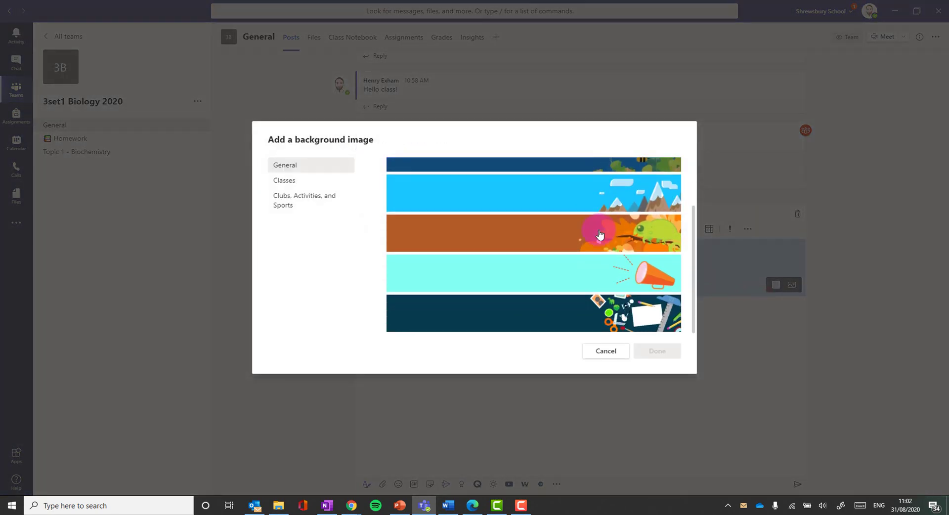
pyautogui.click(616, 261)
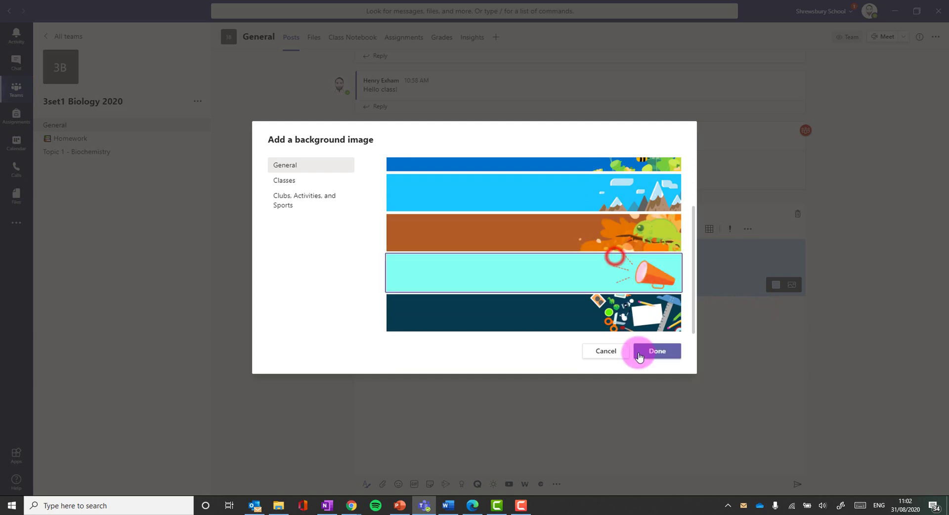
pyautogui.click(665, 355)
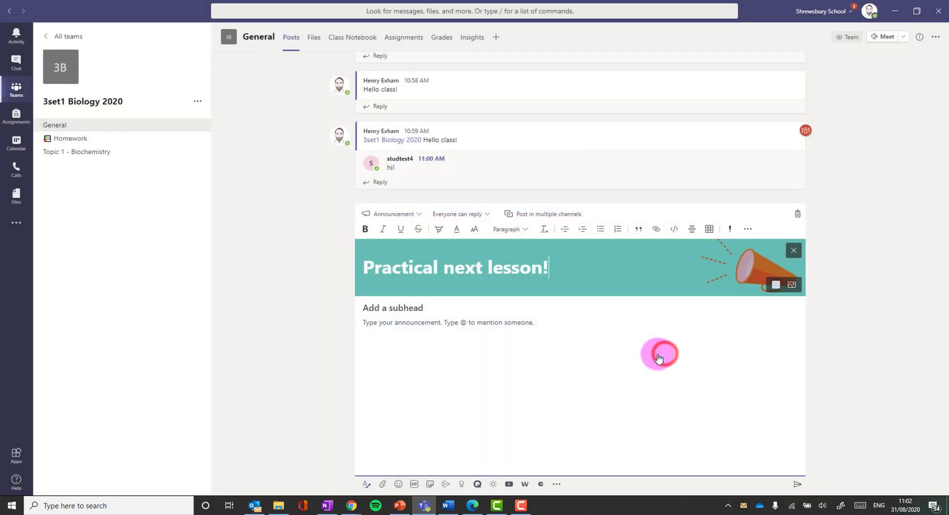
# - Mention the 3set1 Biology 2020 team in the announcement's body, leaving the subhead empty
pyautogui.click(406, 313)
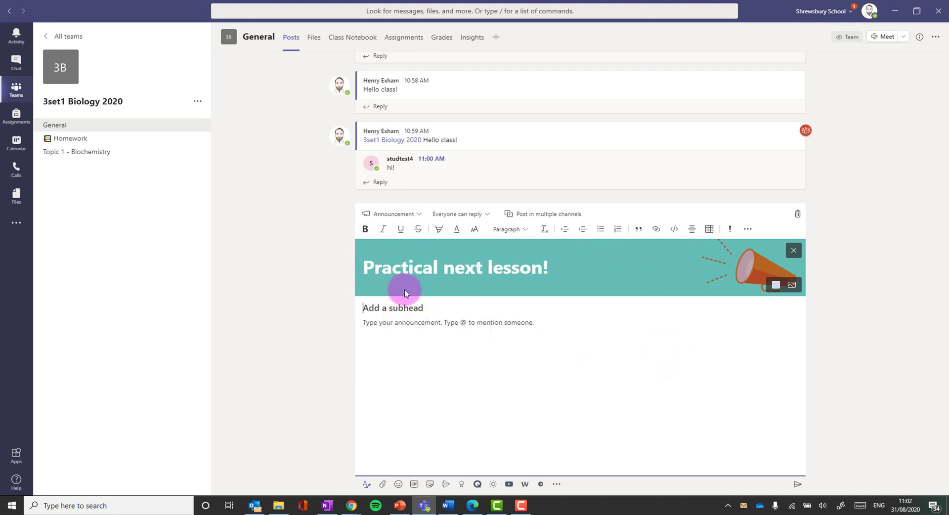
pyautogui.click(375, 322)
pyautogui.write('@')
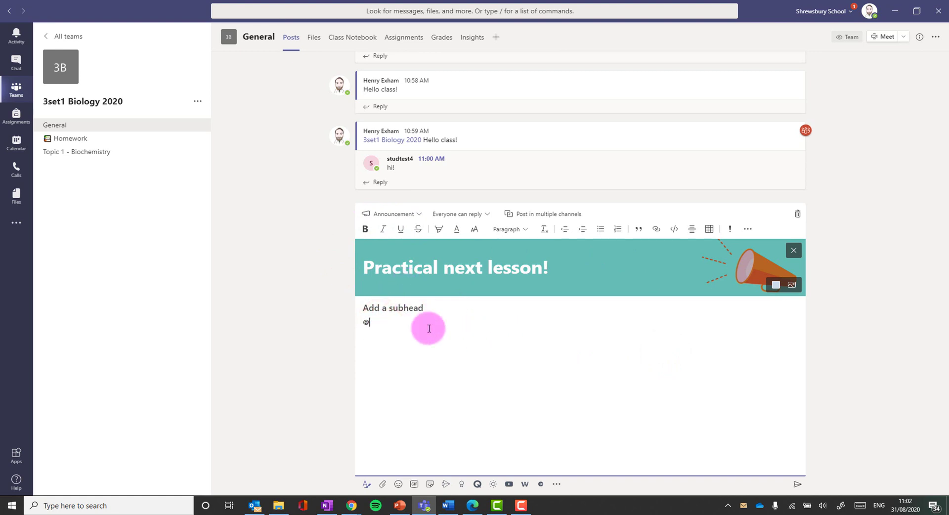
pyautogui.write('3set')
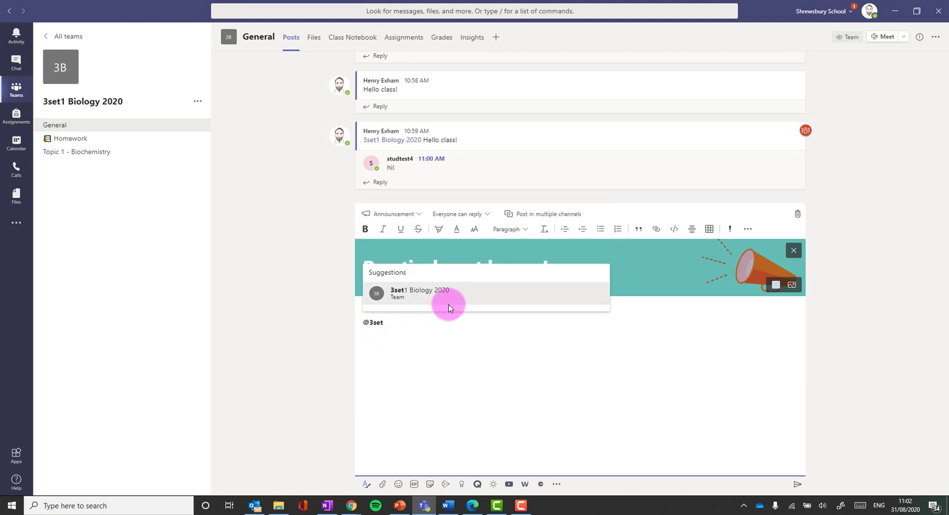
pyautogui.click(447, 299)
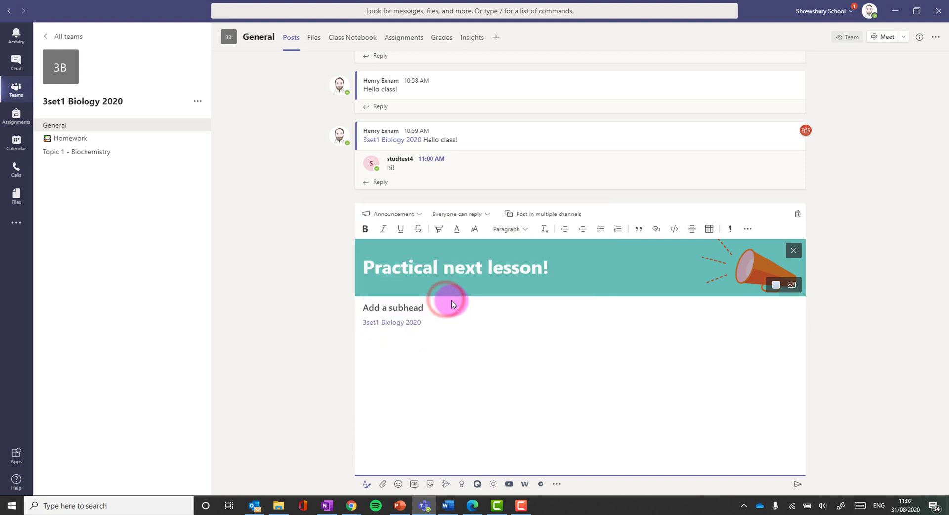
# - Enter the subhead "Get ready!", add a grinning emoji after the team mention, and post the announcement
pyautogui.write('Get ready!')
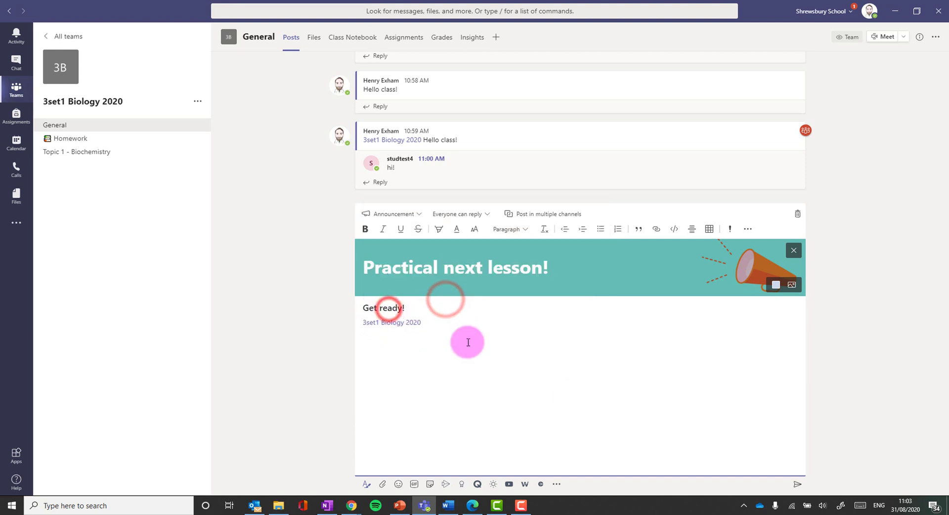
pyautogui.click(399, 484)
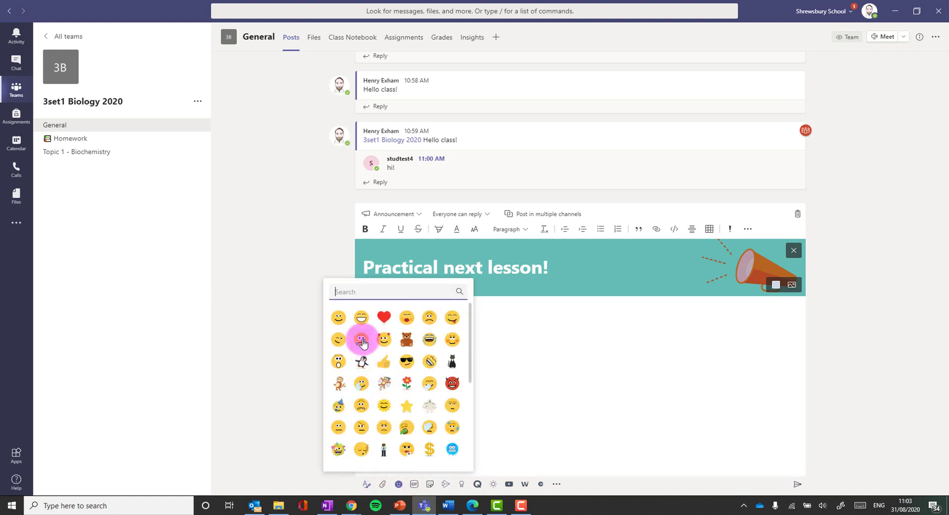
pyautogui.click(362, 318)
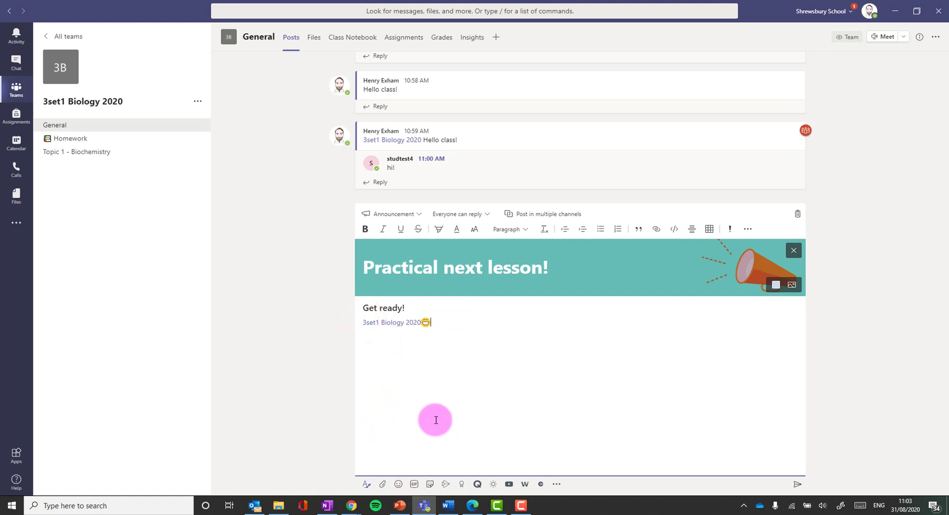
pyautogui.click(797, 484)
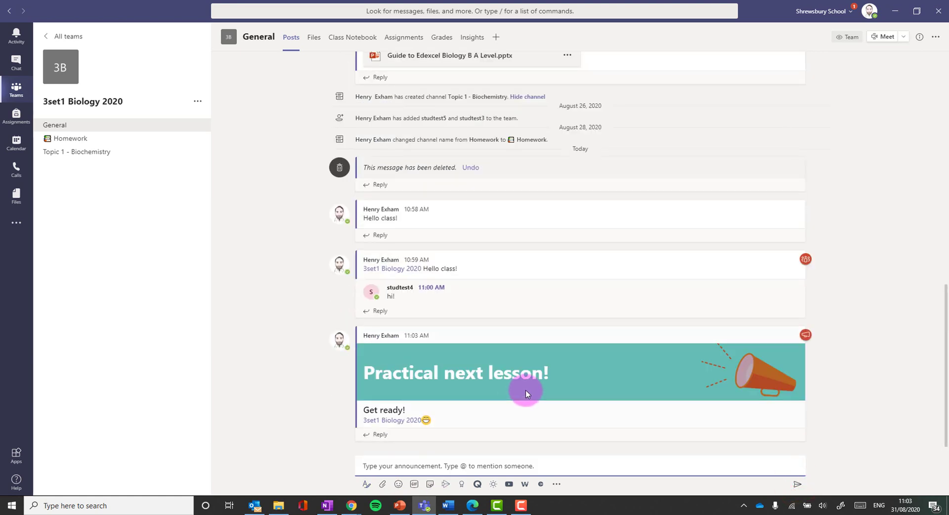
# - Switch to the student's Teams session in Edge and react to the "Practical next lesson!" announcement with a thumbs-up
pyautogui.click(472, 505)
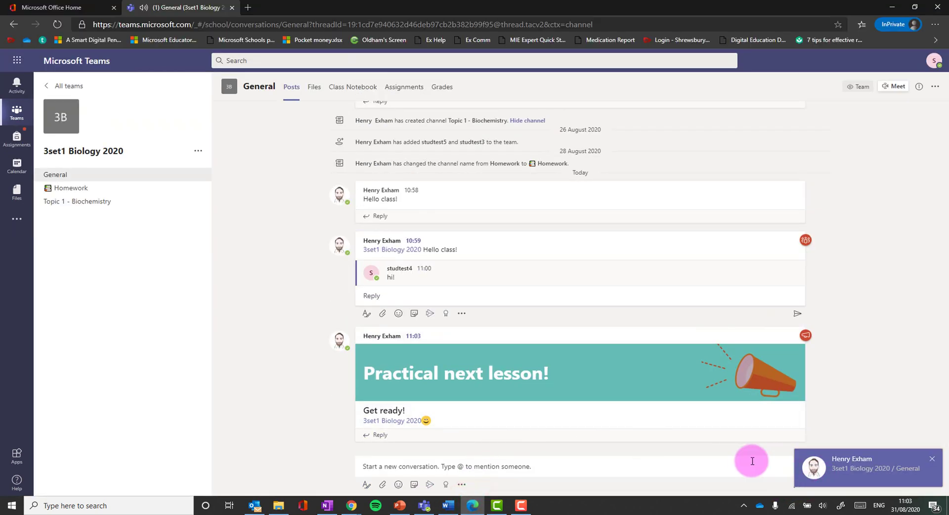
pyautogui.moveTo(378, 383)
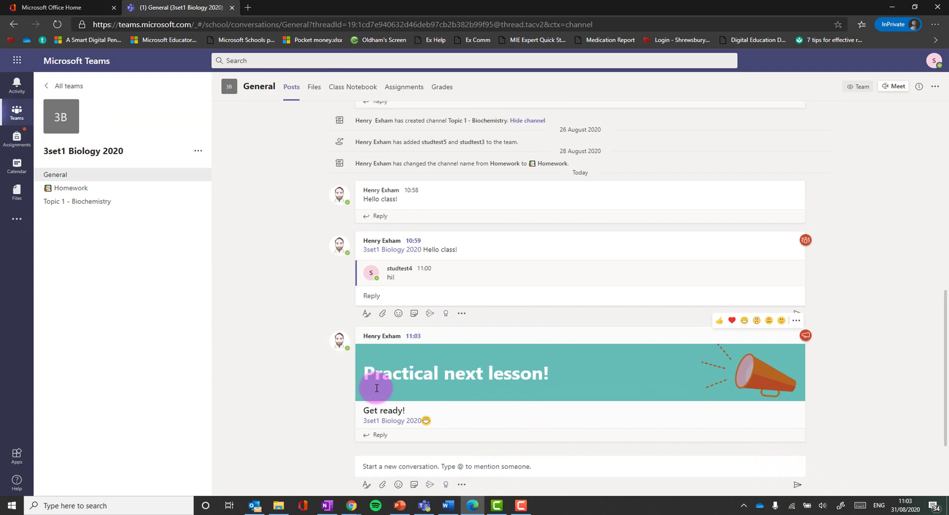
pyautogui.click(720, 321)
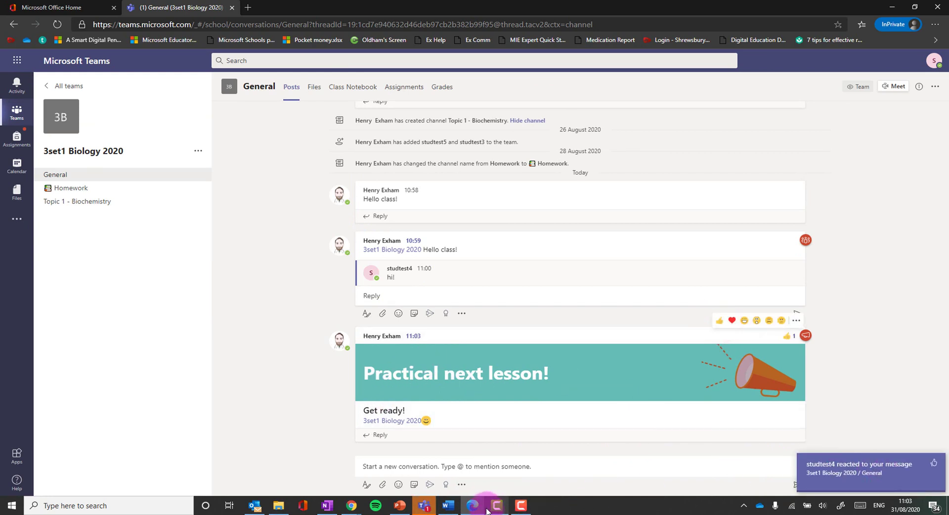
# - Return to the teacher's Teams app and send studtest4 a Thank you praise badge with the note "Thanks for helping to tidy up today!"
pyautogui.click(432, 508)
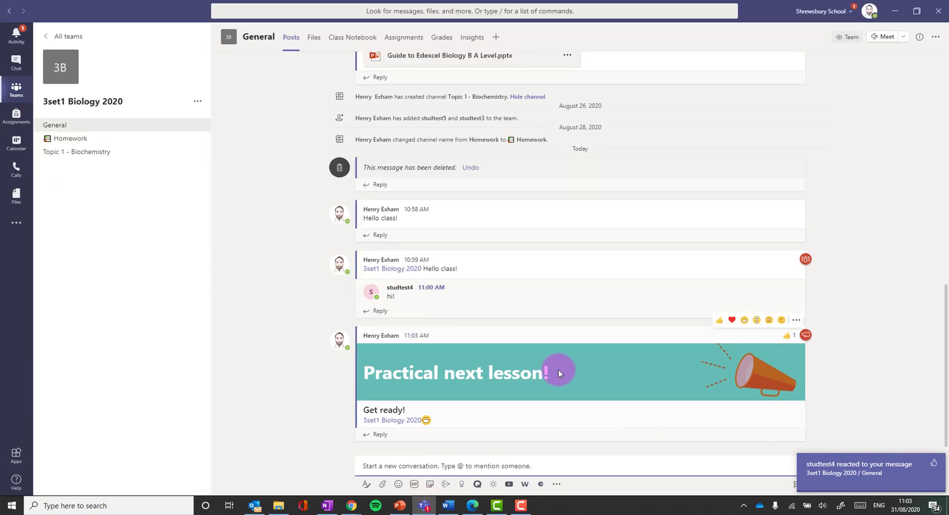
pyautogui.click(455, 466)
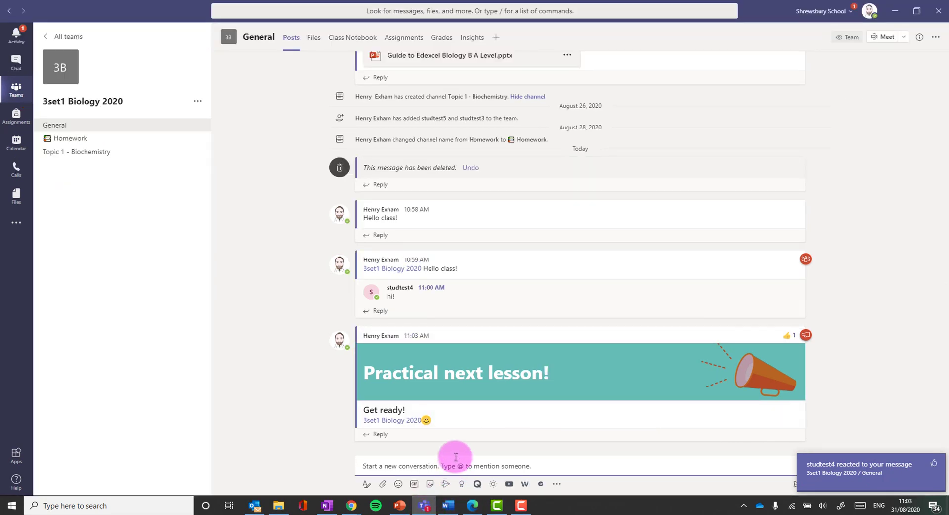
pyautogui.moveTo(424, 505)
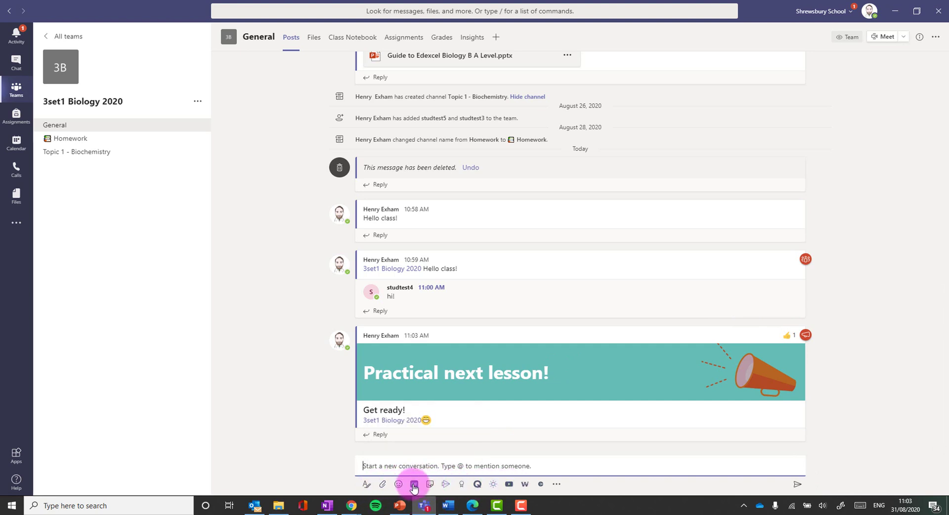
pyautogui.click(462, 484)
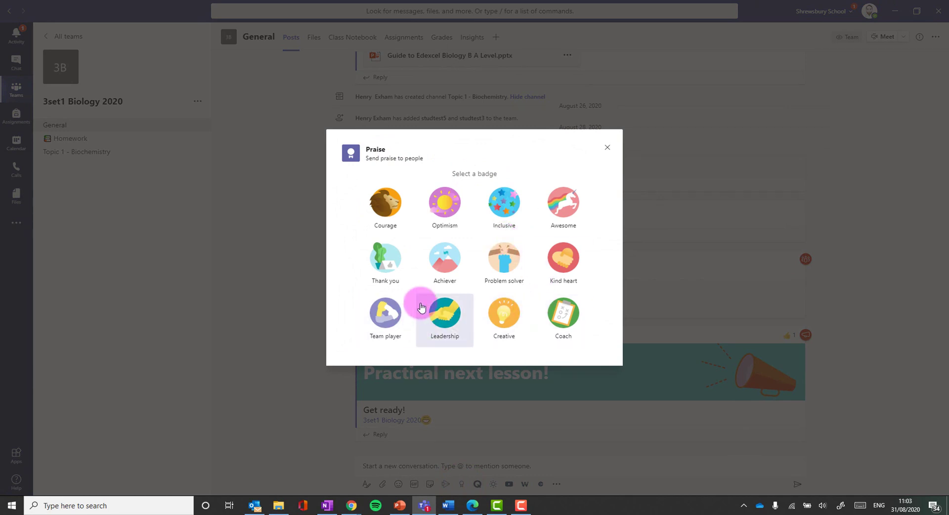
pyautogui.click(400, 252)
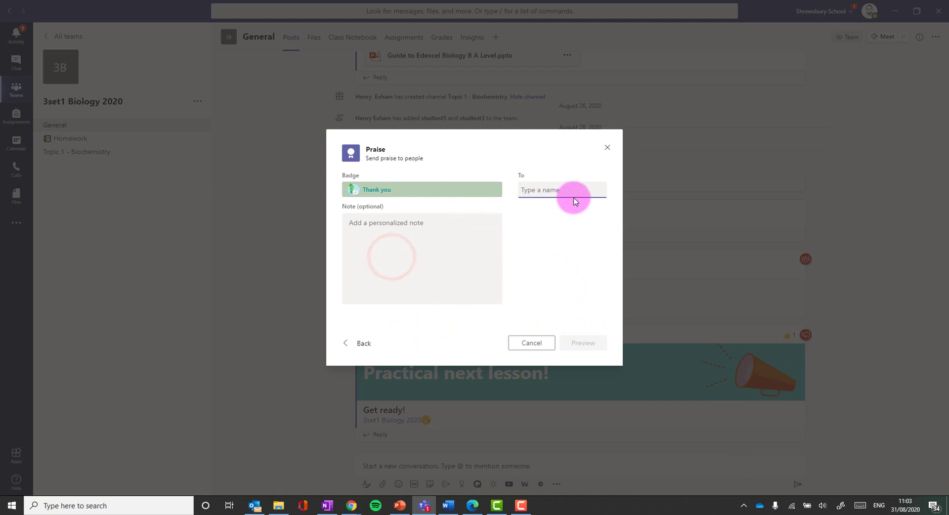
pyautogui.click(554, 192)
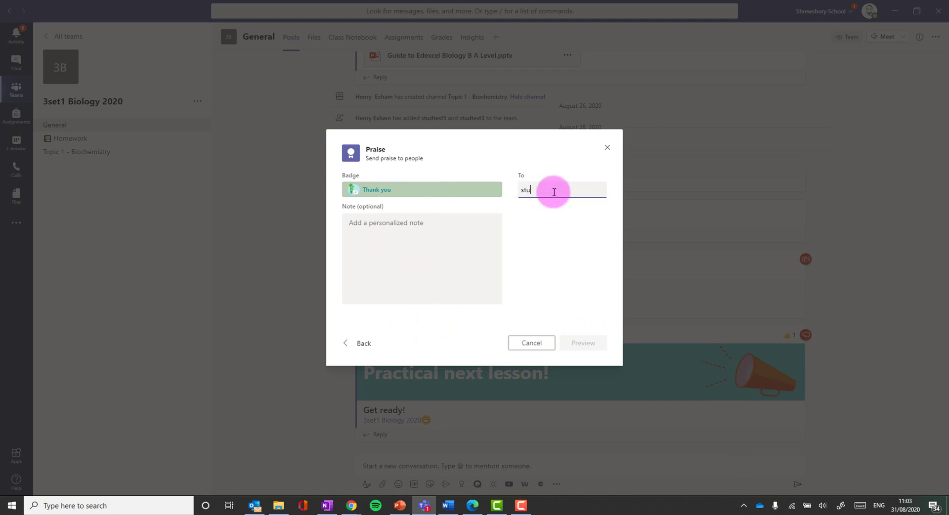
pyautogui.write('d')
pyautogui.click(549, 242)
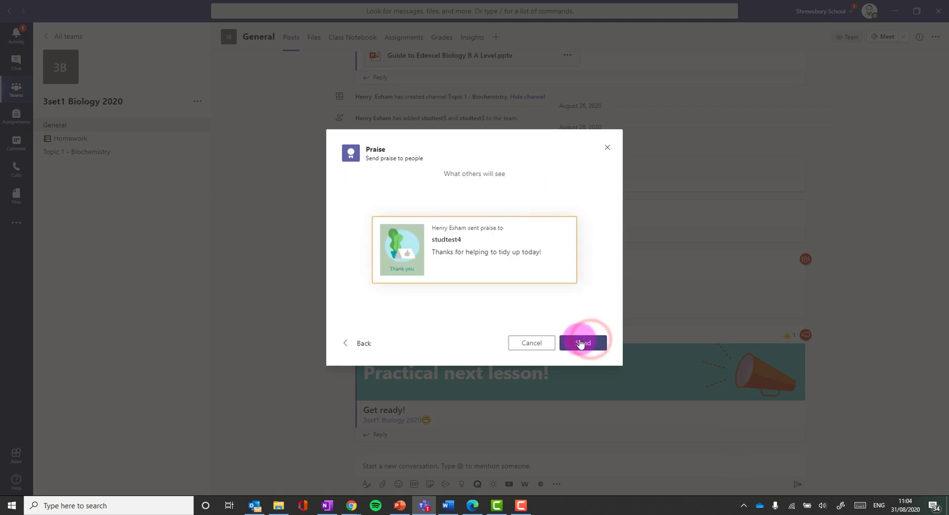
pyautogui.click(593, 344)
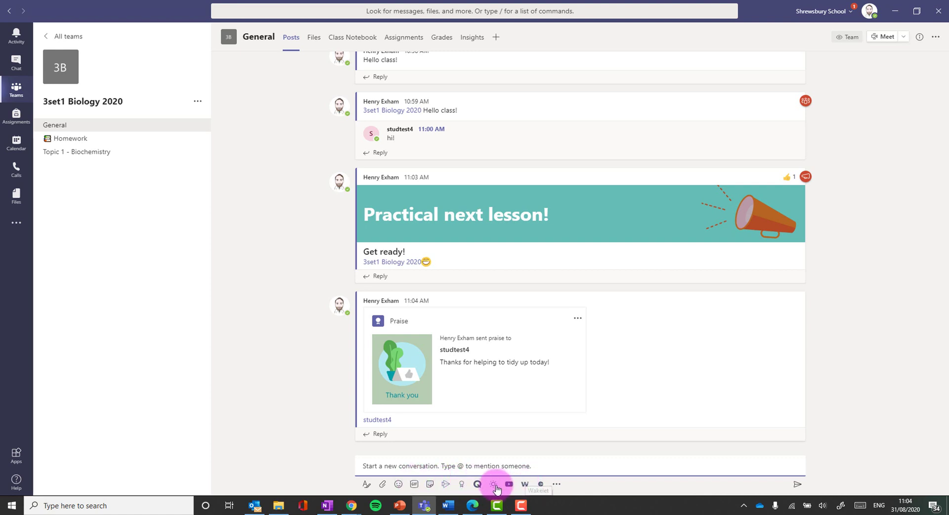
# - Search the Images app for "cell" and insert the labelled Nucleus picture into a new message
pyautogui.click(556, 485)
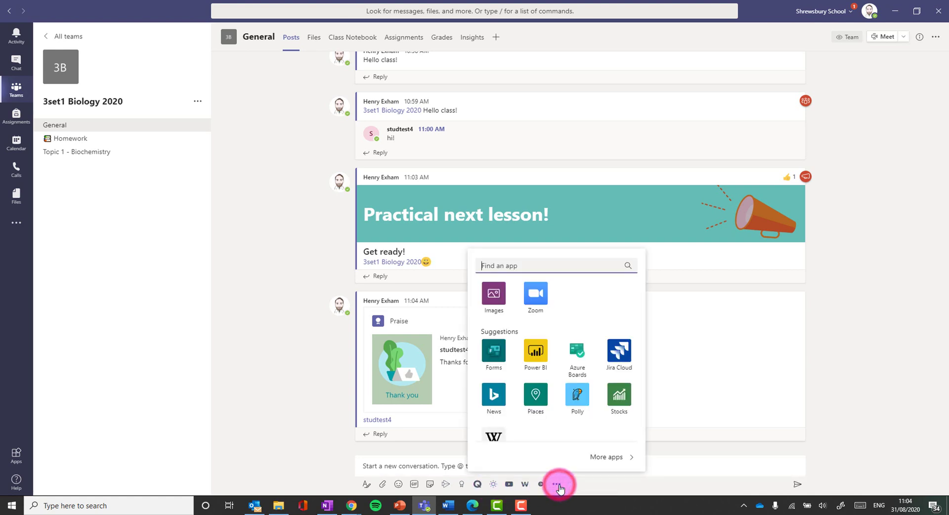
pyautogui.click(495, 296)
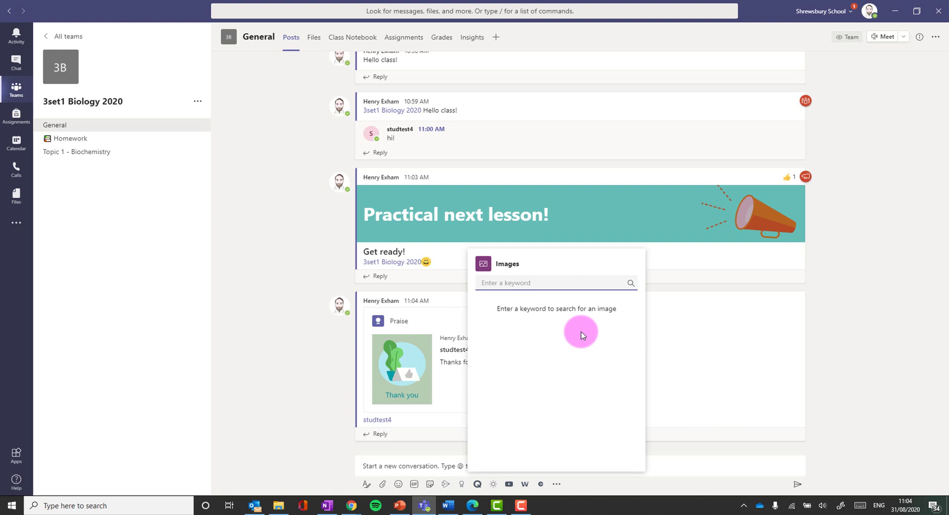
pyautogui.write('cell')
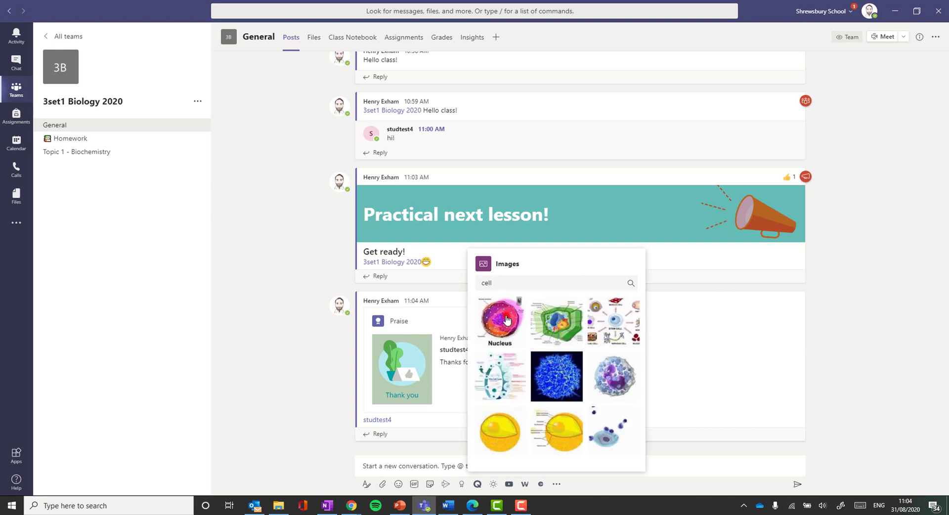
pyautogui.click(507, 319)
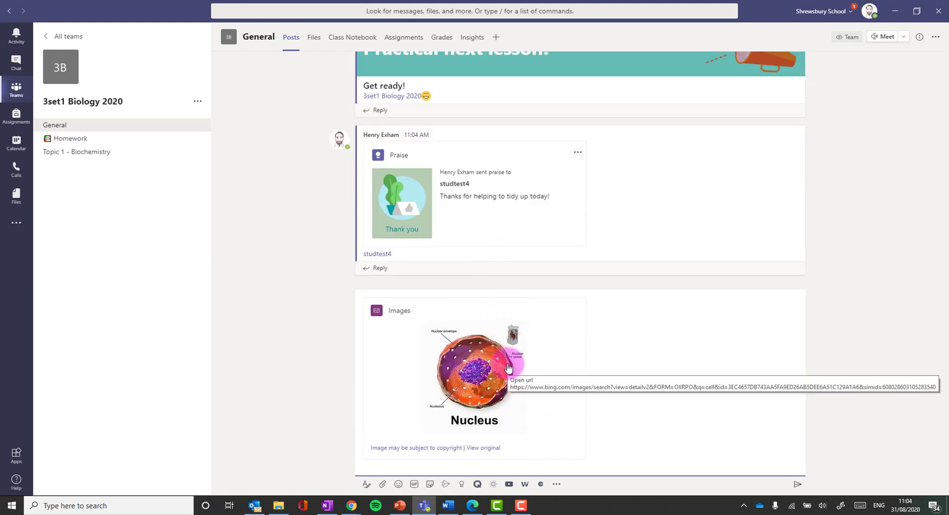
pyautogui.click(511, 468)
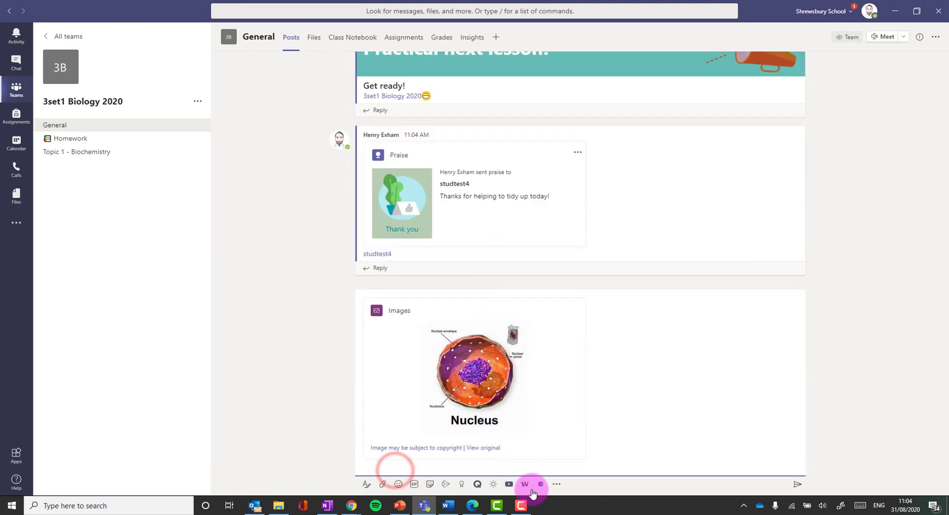
# - Find the video "The Heart - GCSE Biology (9-1)" on YouTube by the teacher's channel name, add it below the image, and post the message
pyautogui.click(505, 485)
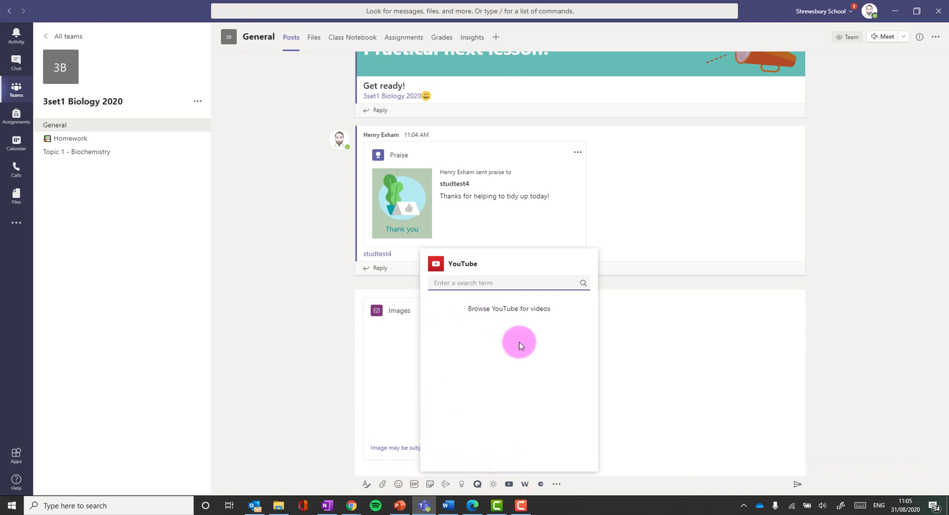
pyautogui.write('mrexham')
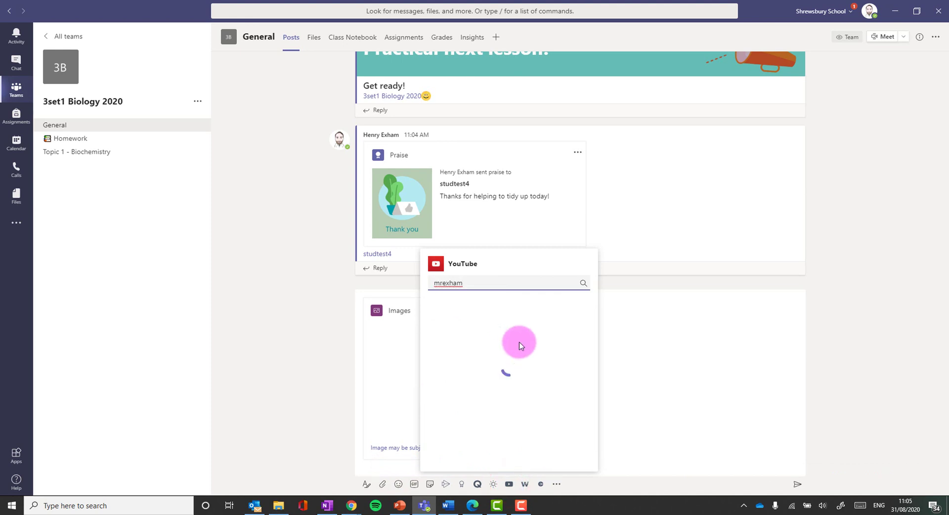
pyautogui.click(463, 362)
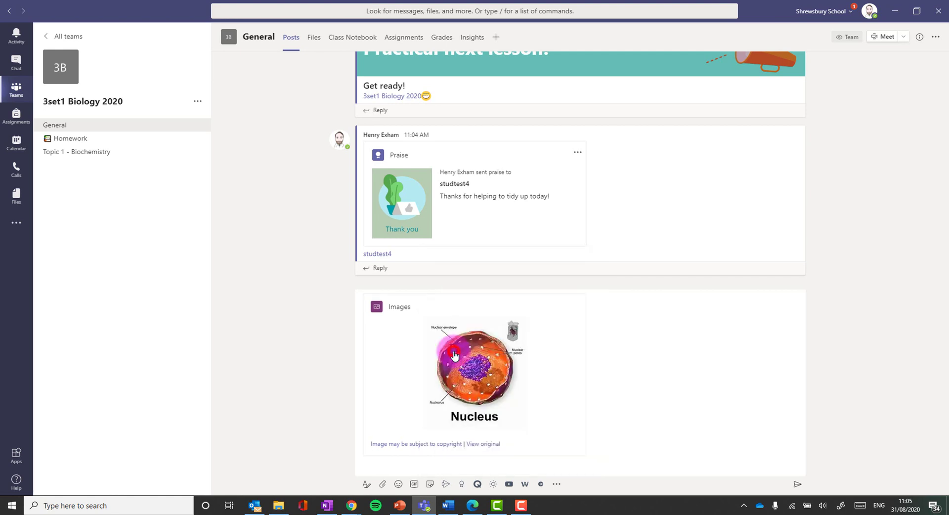
pyautogui.scroll(-5, 539, 349)
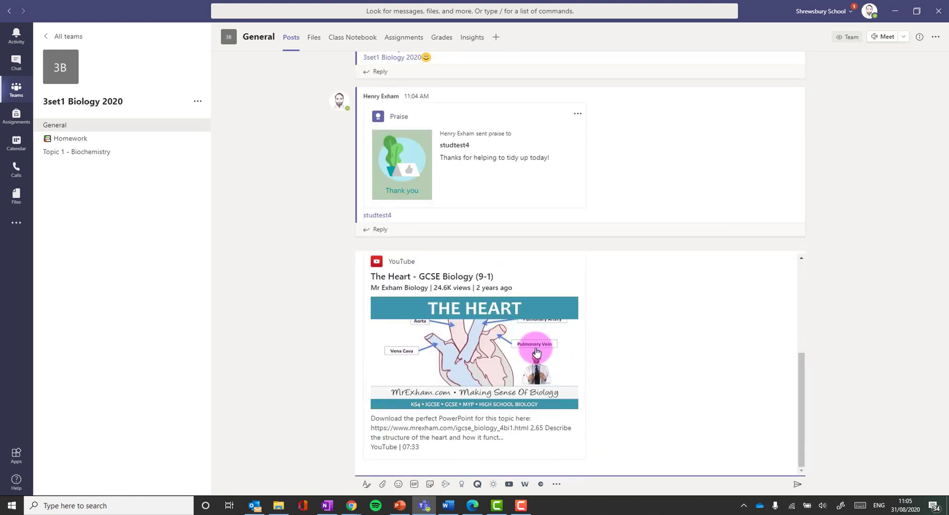
pyautogui.click(797, 484)
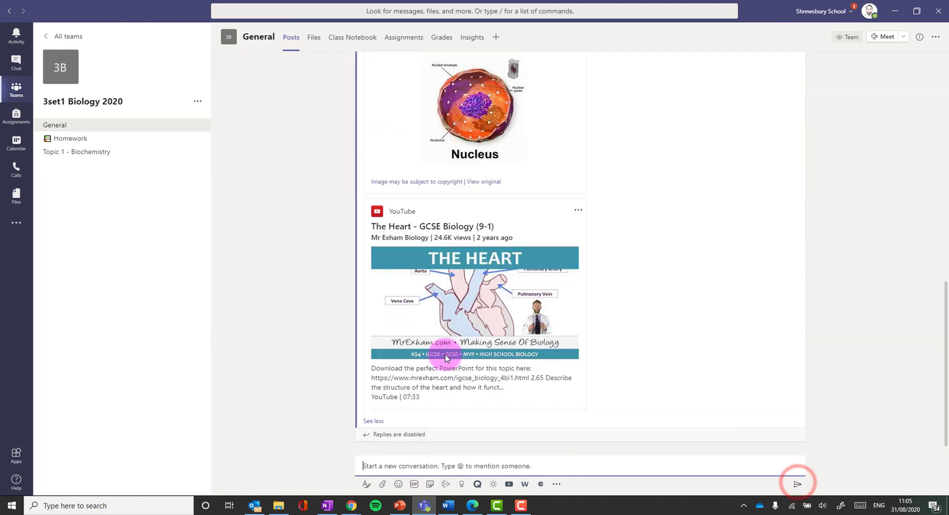
# - Search Quizlet by the teacher's username and post the "Pre-U Biology - Cell Cycle and Mitosis" set to the channel
pyautogui.click(480, 485)
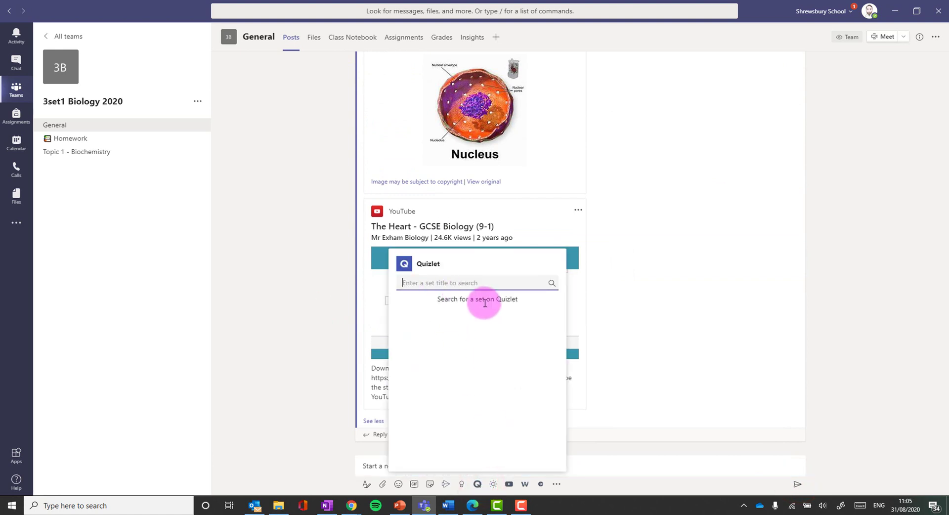
pyautogui.write('mrexham')
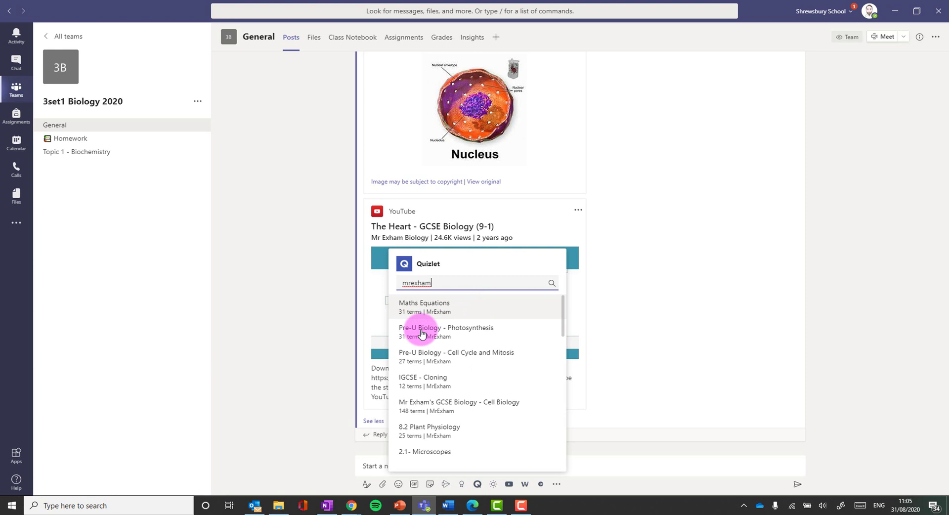
pyautogui.click(428, 355)
pyautogui.press('Return')
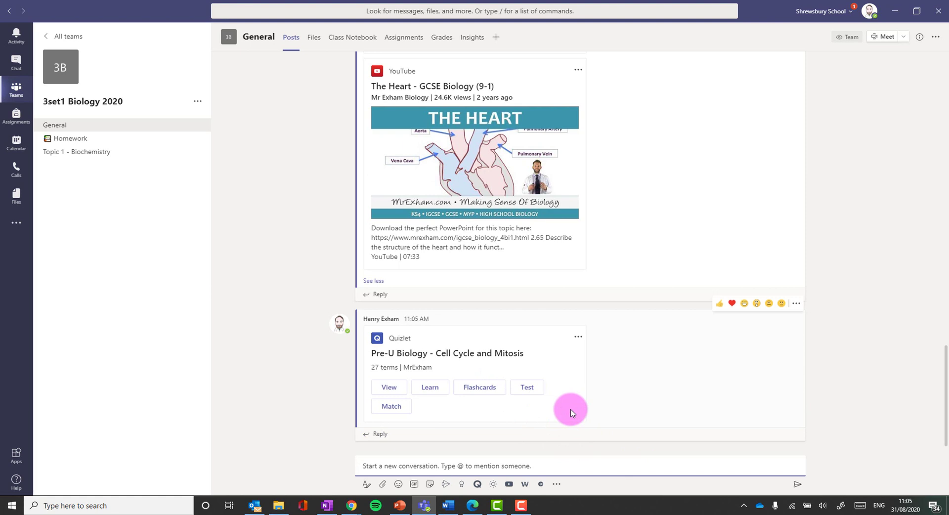
# - Mention the 3set1 Biology 2020 team, the student studtest4 and the Homework channel in a new message
pyautogui.write('@')
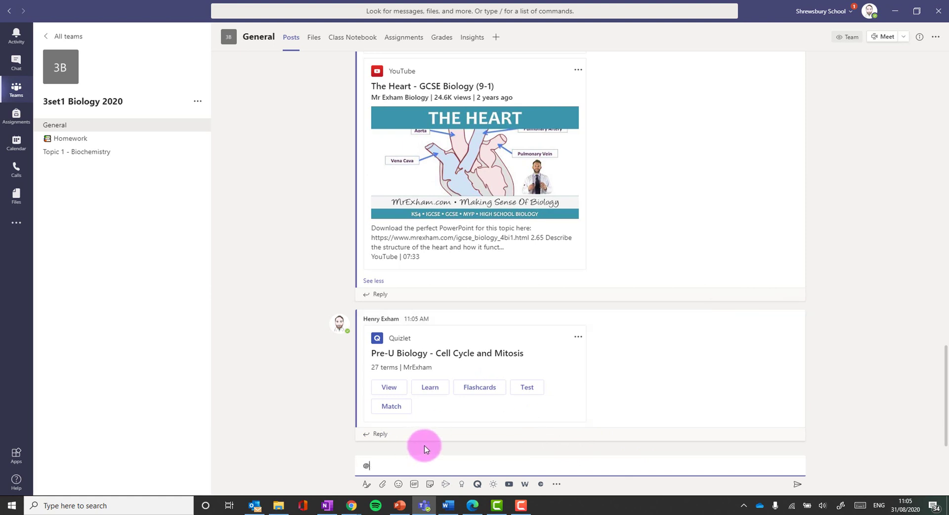
pyautogui.write('3set')
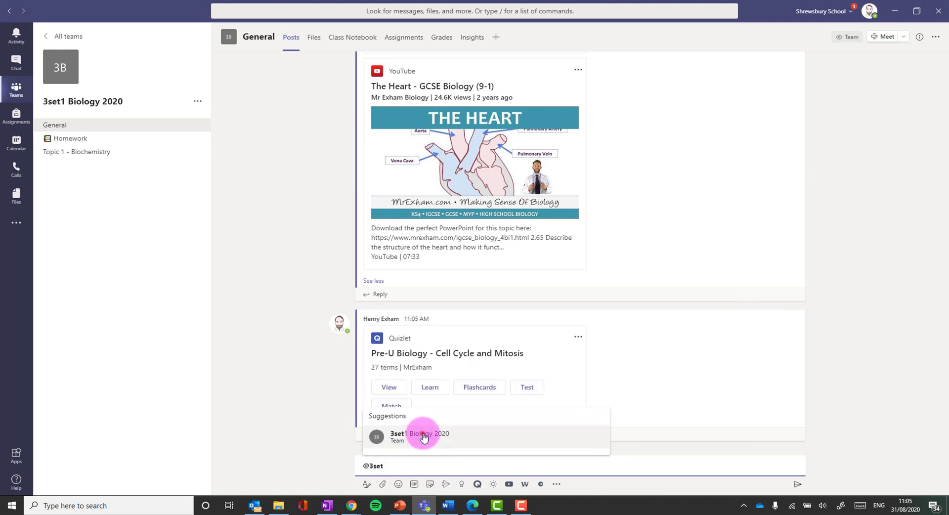
pyautogui.click(425, 447)
pyautogui.write('@')
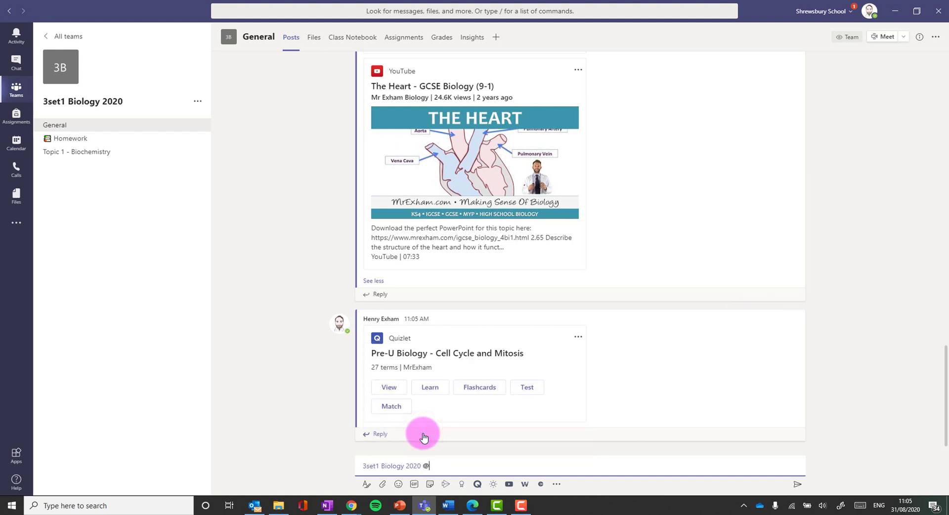
pyautogui.write('stud')
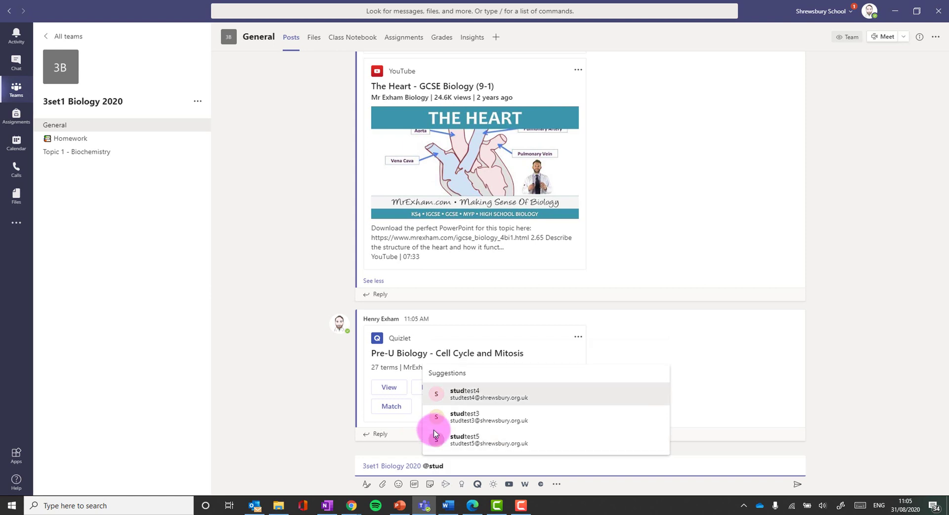
pyautogui.click(494, 391)
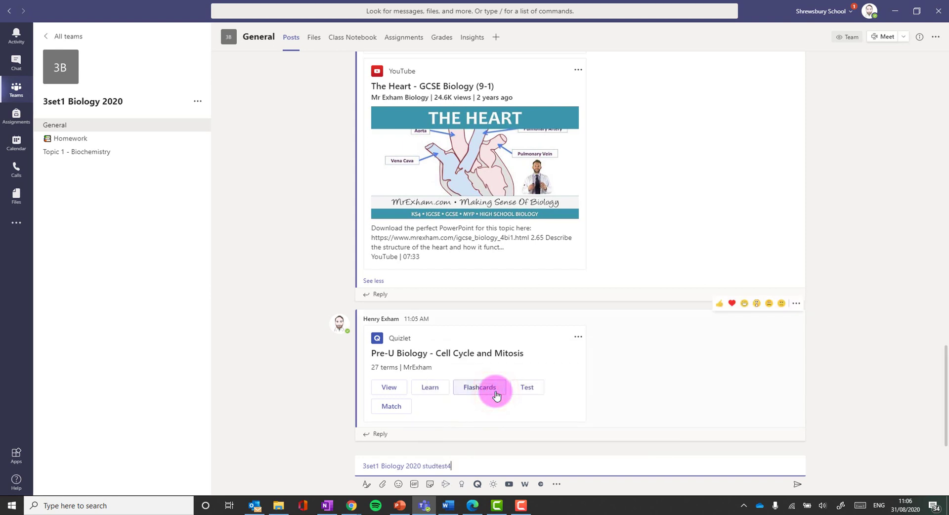
pyautogui.write('@')
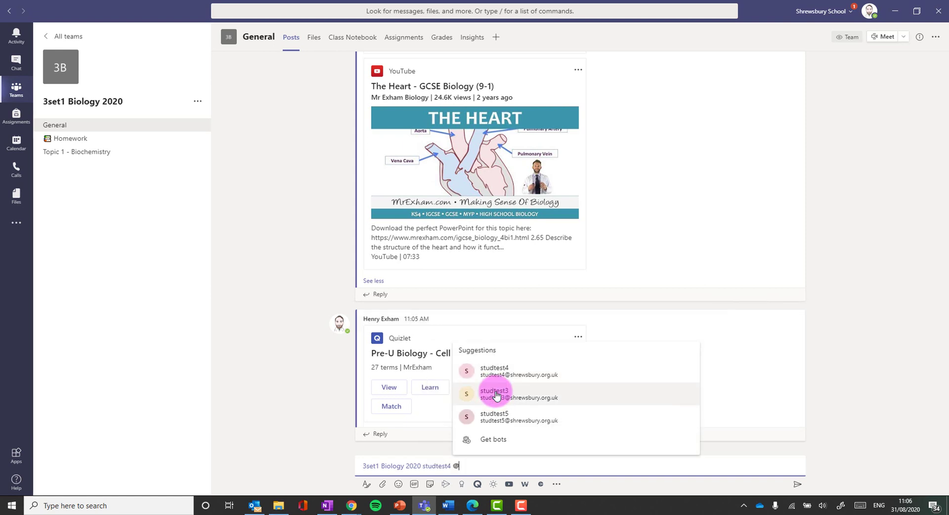
pyautogui.write('home')
pyautogui.click(510, 434)
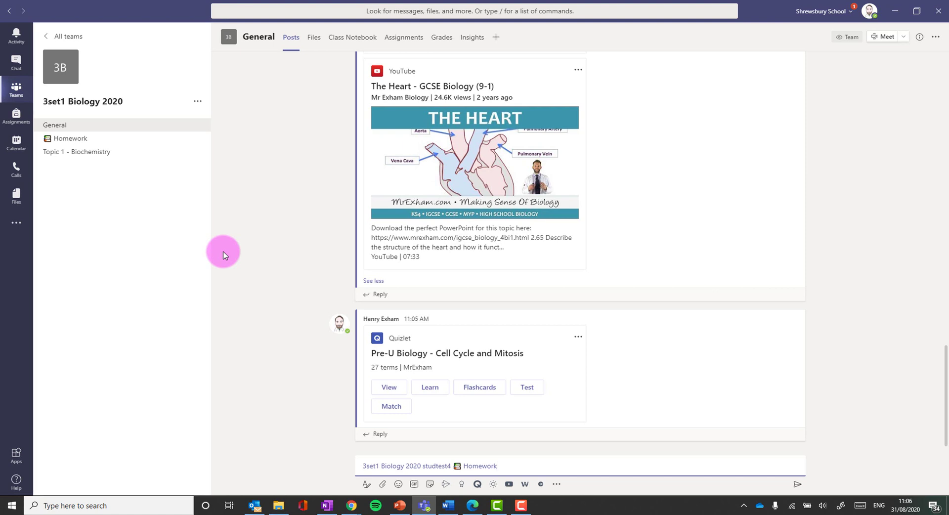
# - Start a new tag named Group1 for the 3set1 Biology 2020 team
pyautogui.click(198, 101)
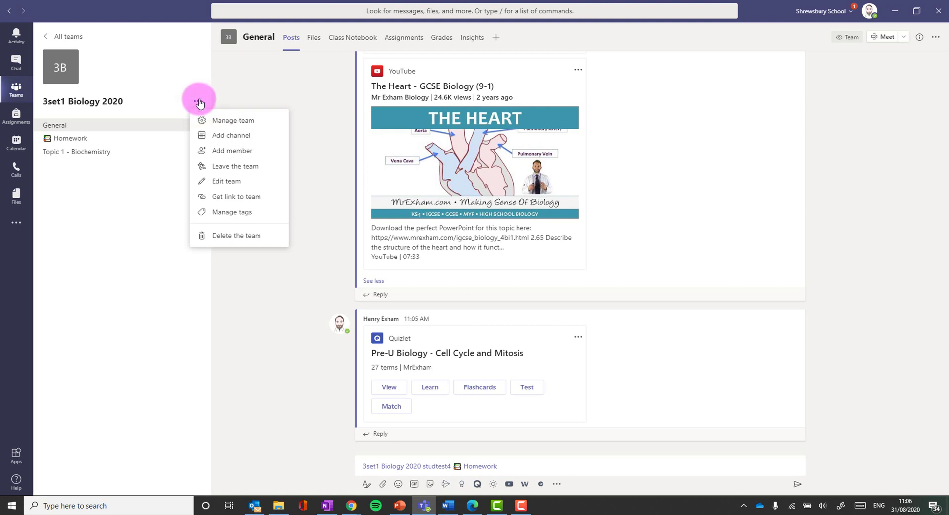
pyautogui.click(243, 214)
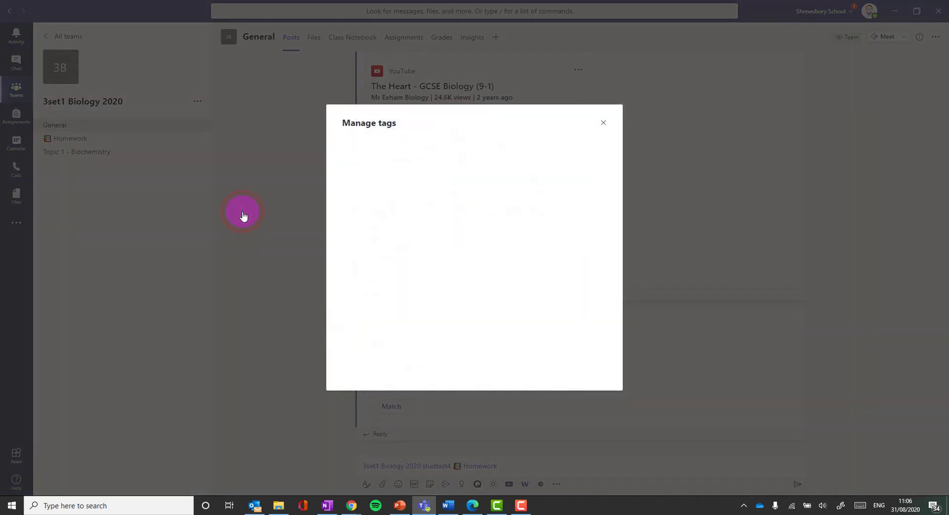
pyautogui.click(482, 327)
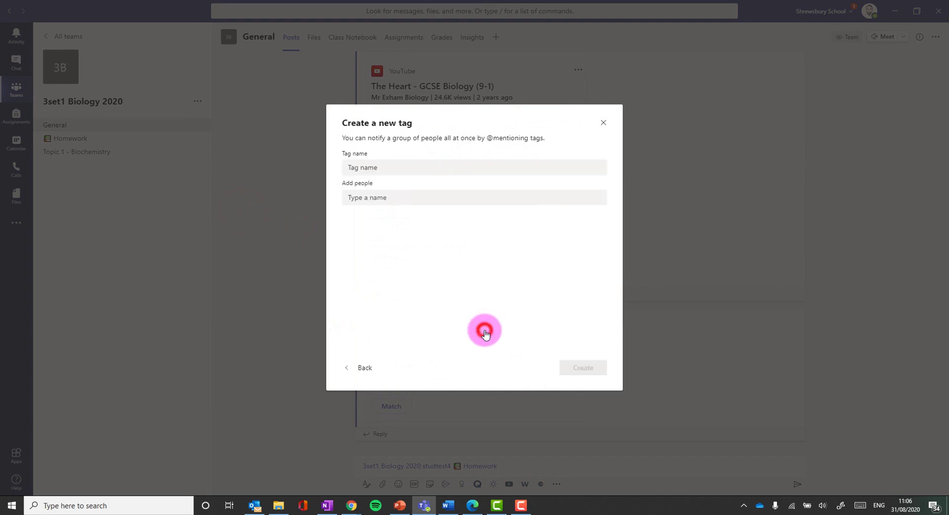
pyautogui.click(381, 168)
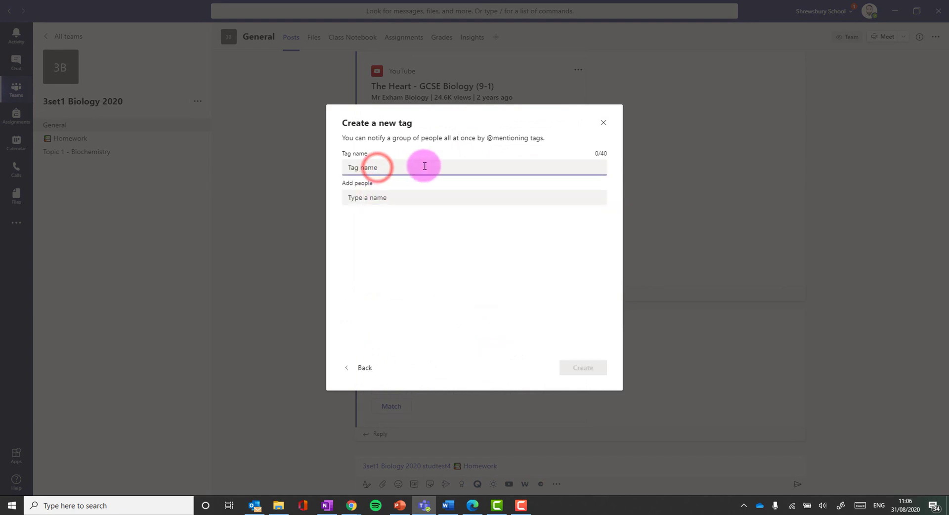
pyautogui.write('Group1')
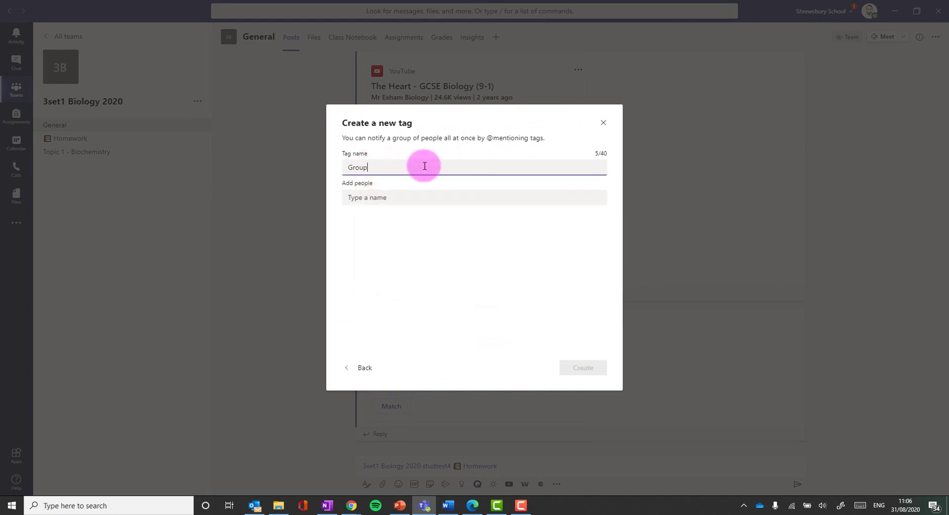
# - Add studtest4 and a second student to the tag, create it, and open Group1 from the tag list
pyautogui.click(372, 196)
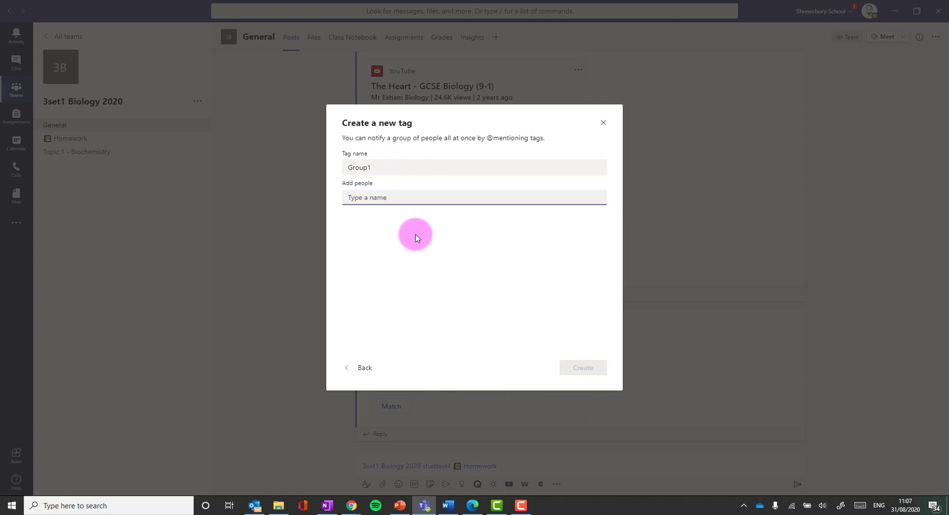
pyautogui.write('@')
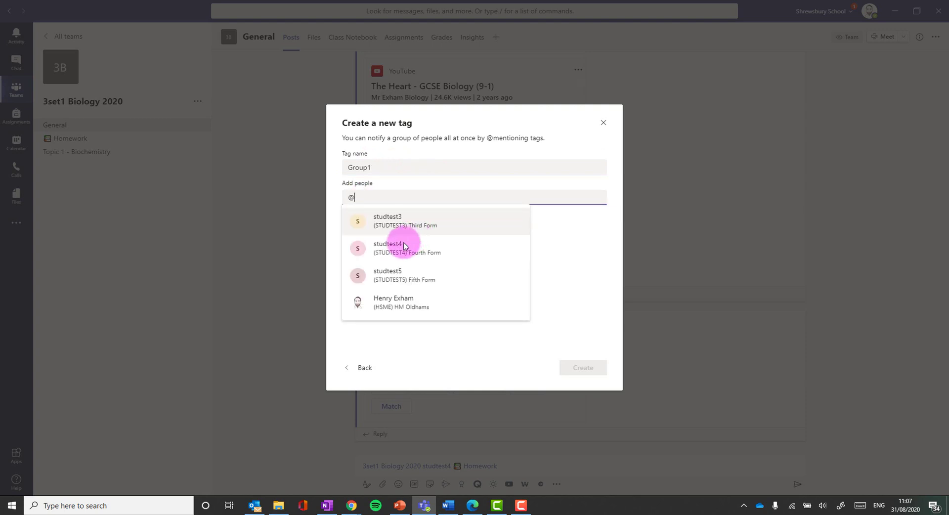
pyautogui.click(414, 247)
pyautogui.write('@st')
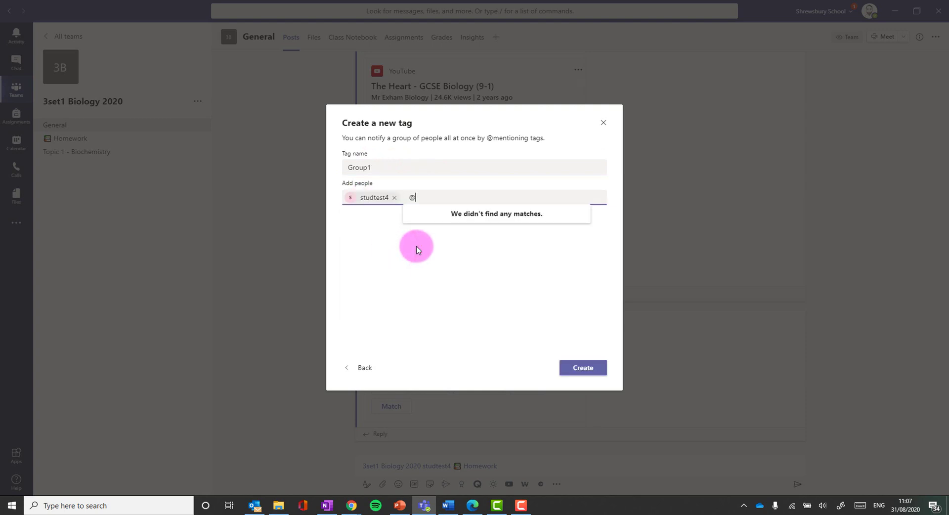
pyautogui.press('BackSpace')
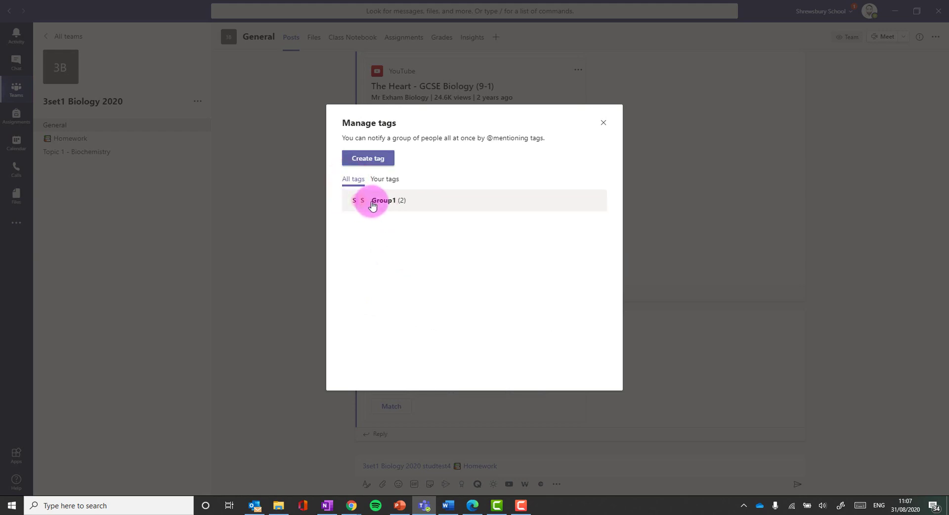
pyautogui.click(372, 202)
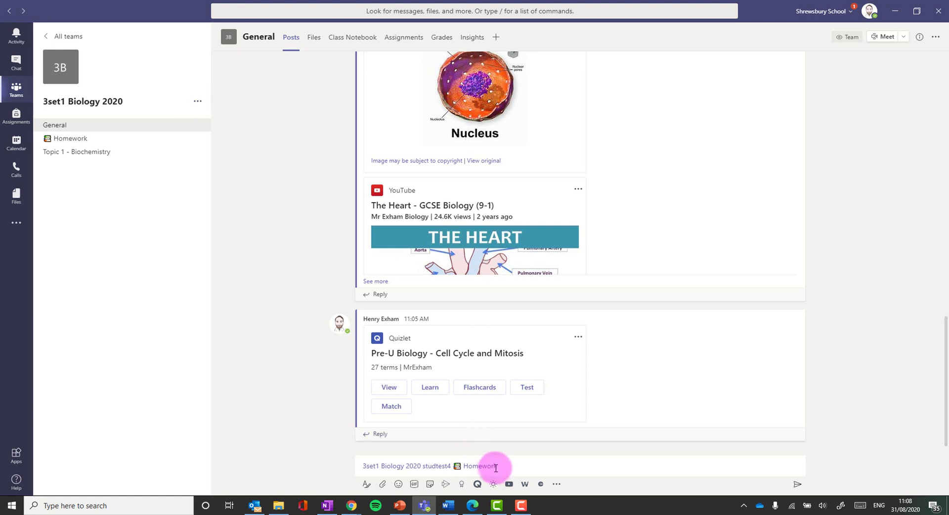
# - Replace the drafted mentions with a mention of the Group1 tag and post "Hi, your project is due!"
pyautogui.moveTo(525, 466); pyautogui.dragTo(350, 456)
pyautogui.press('BackSpace')
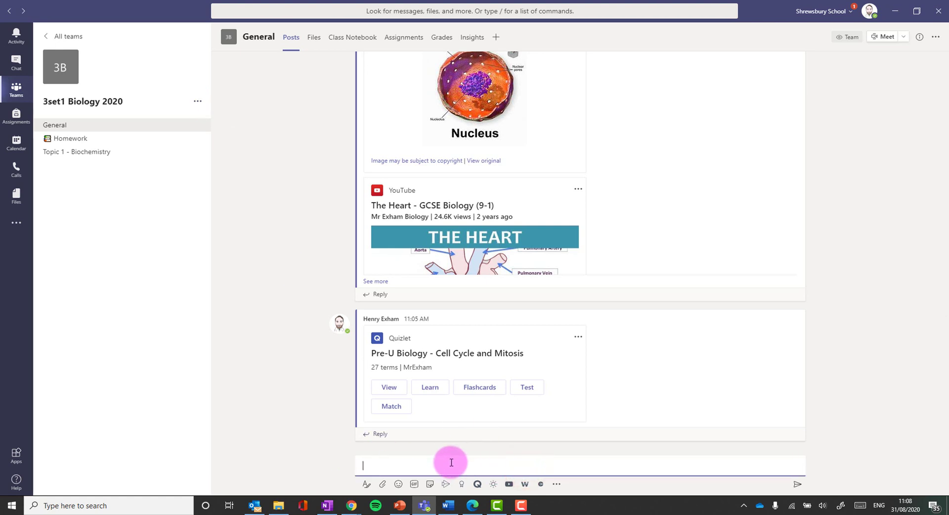
pyautogui.write('@gr')
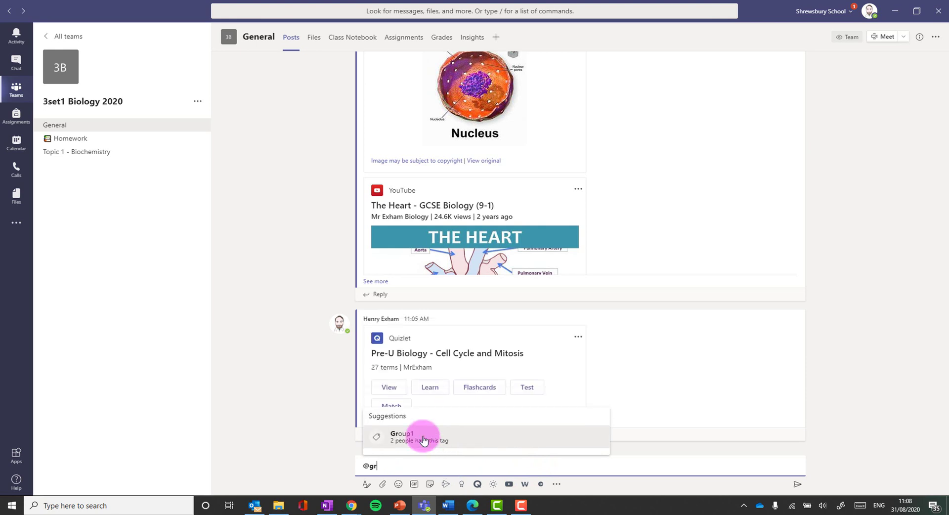
pyautogui.click(423, 439)
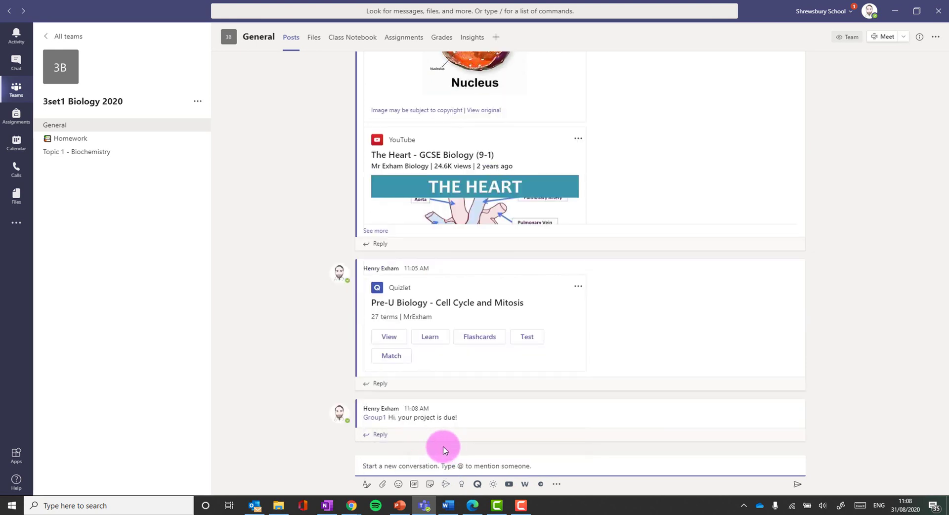
# - Examine the Group1 tag card in the post and check the mention in the student's Teams view in the browser
pyautogui.click(374, 417)
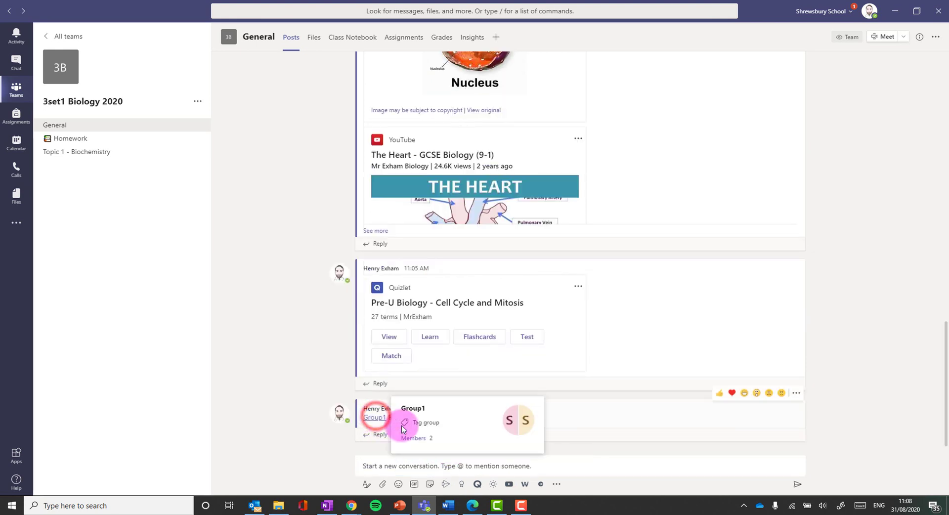
pyautogui.click(473, 505)
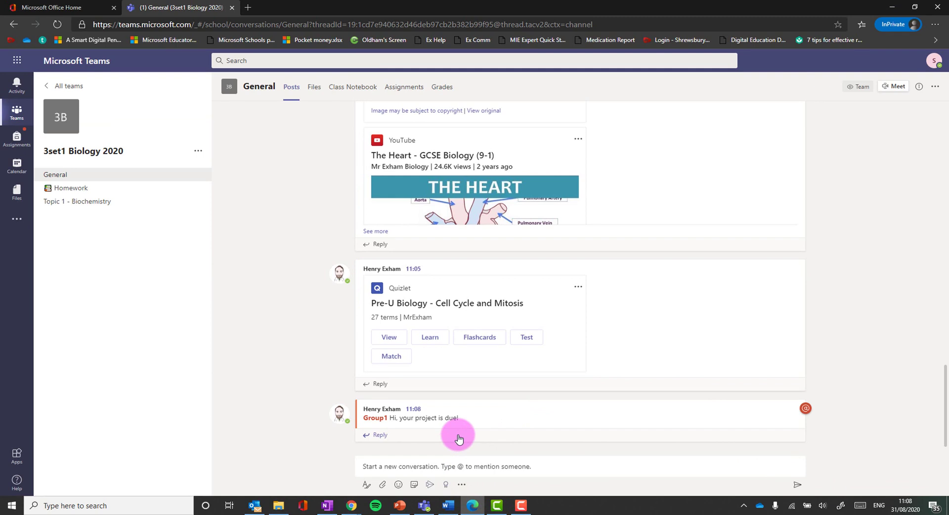
pyautogui.hotkey('alt', 'Tab')
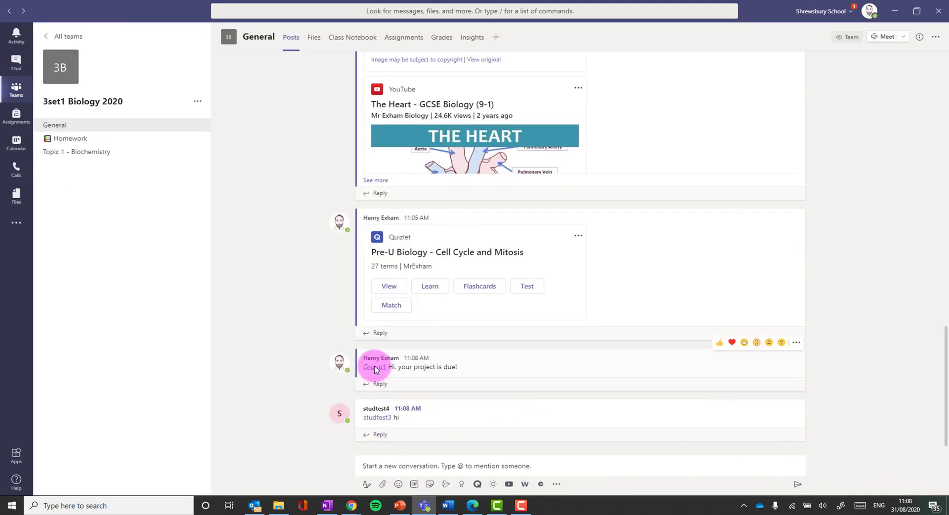
pyautogui.click(375, 367)
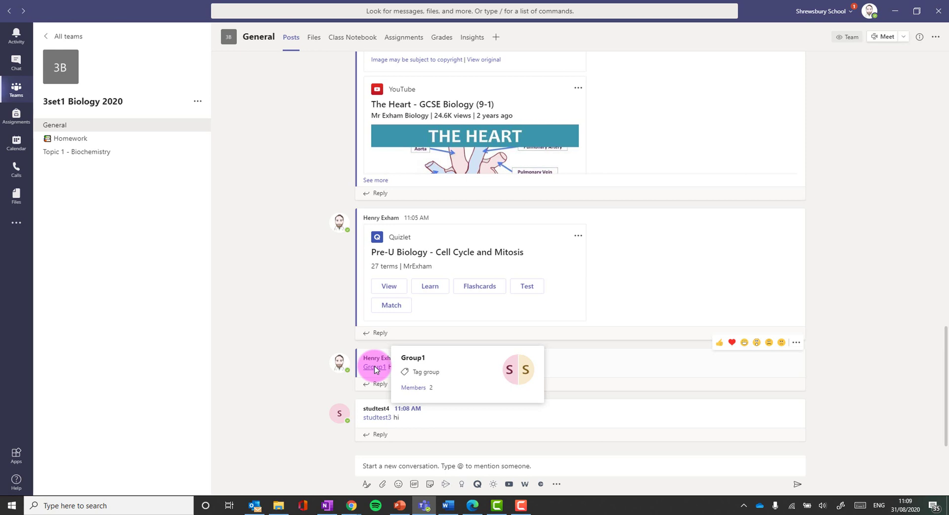
pyautogui.click(17, 65)
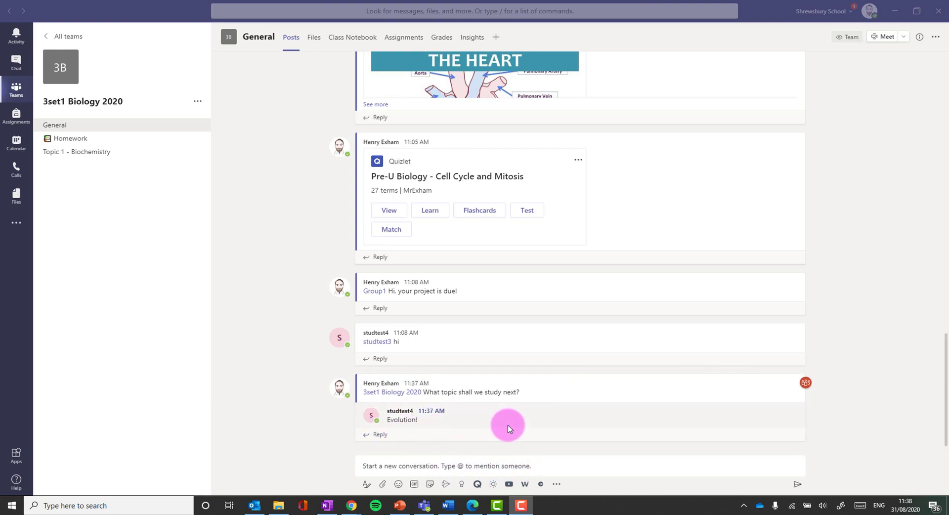
# - Start a new Forms poll from the class-wide topic post with the question "What topic shall we study next?"
pyautogui.moveTo(506, 429)
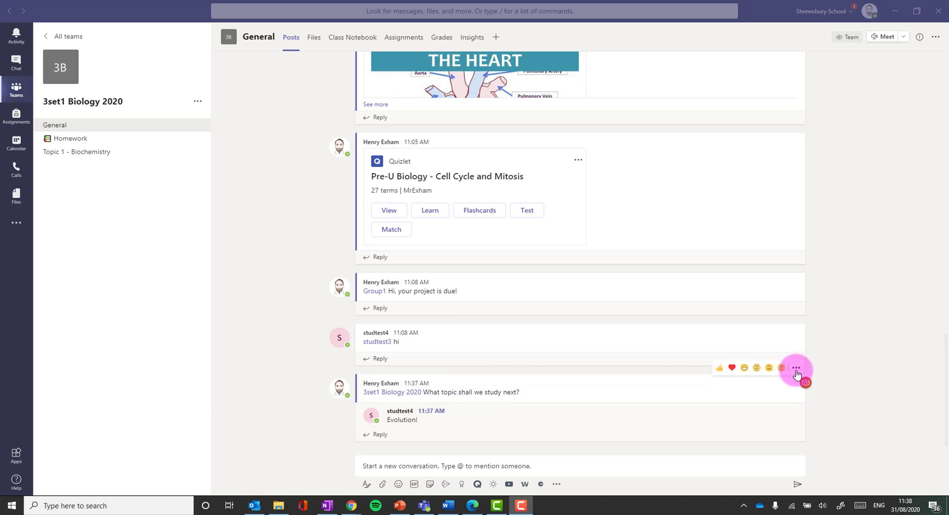
pyautogui.click(797, 369)
pyautogui.moveTo(795, 368)
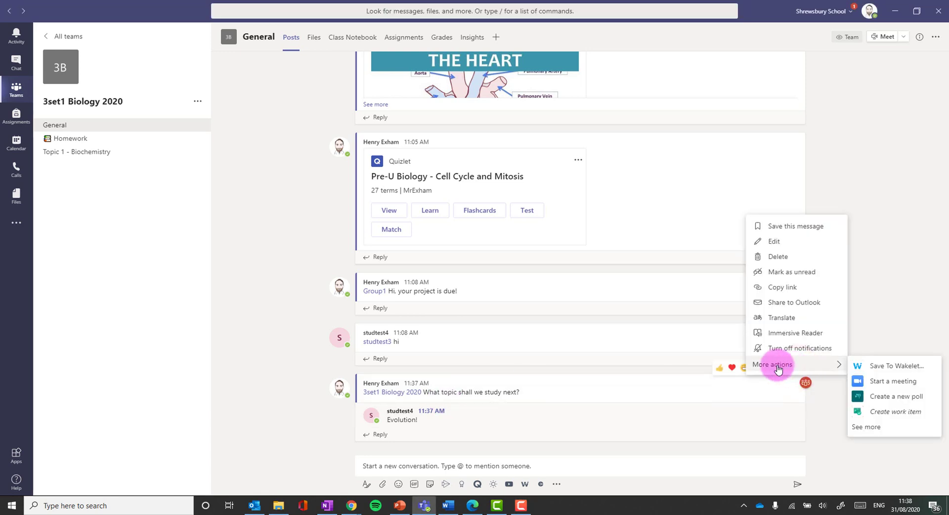
pyautogui.click(903, 399)
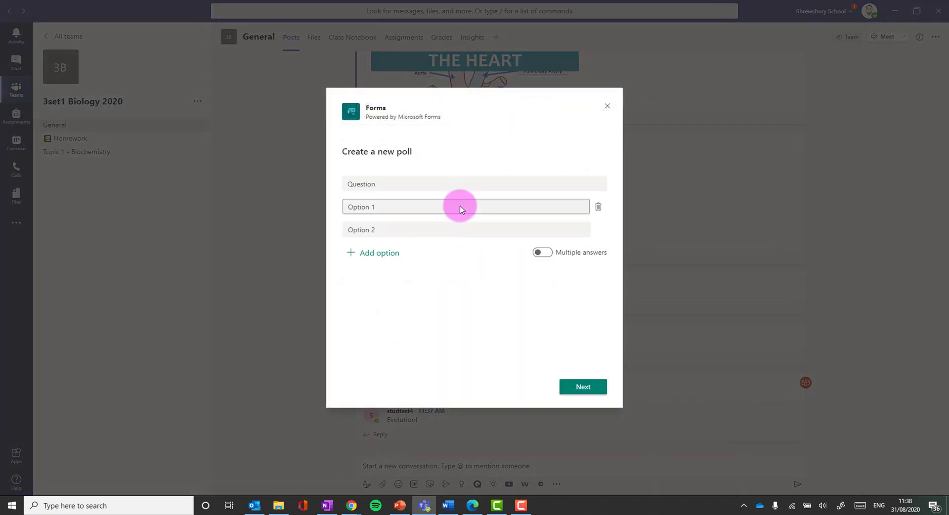
pyautogui.click(414, 187)
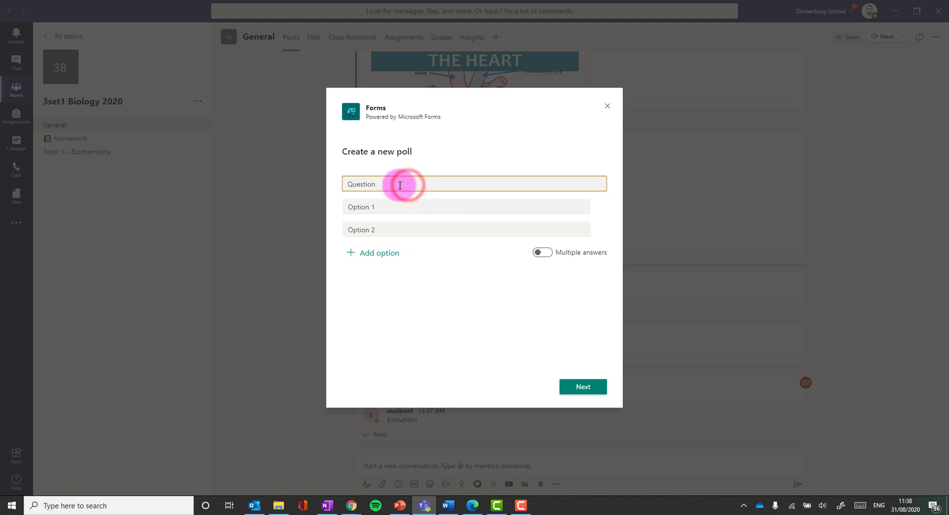
pyautogui.doubleClick(403, 184)
pyautogui.write('What topic shall we study next?')
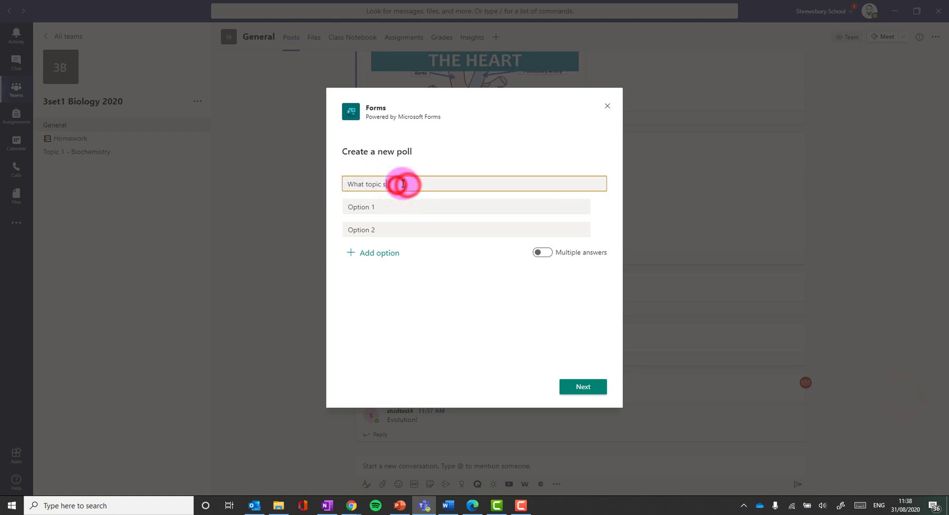
# - Enter Evolution and Classification as the poll's two options and send the poll to the conversation
pyautogui.click(391, 204)
pyautogui.write('Evolution')
pyautogui.click(363, 229)
pyautogui.write('Classification')
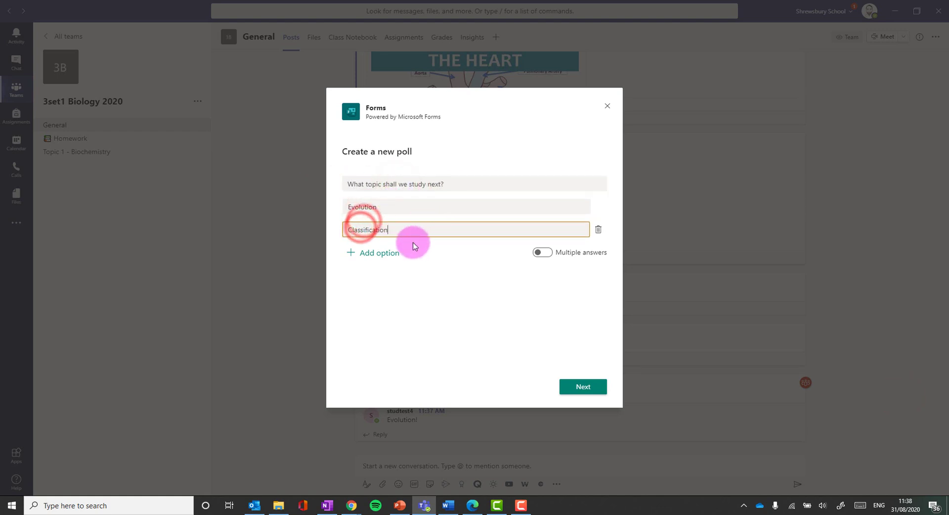
pyautogui.click(583, 388)
pyautogui.click(590, 386)
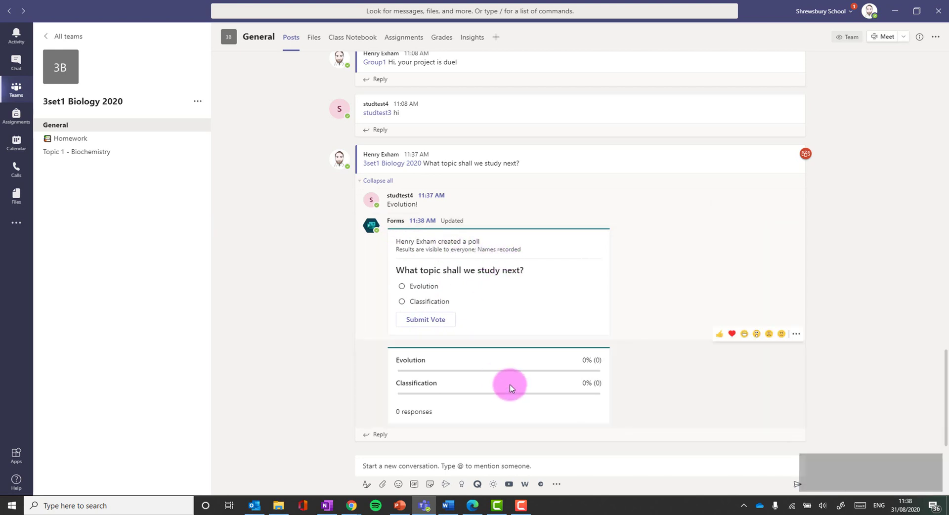
# - Switch to the student's Teams view in the browser, submit a vote for Evolution, and return to the teacher's Teams app
pyautogui.click(474, 505)
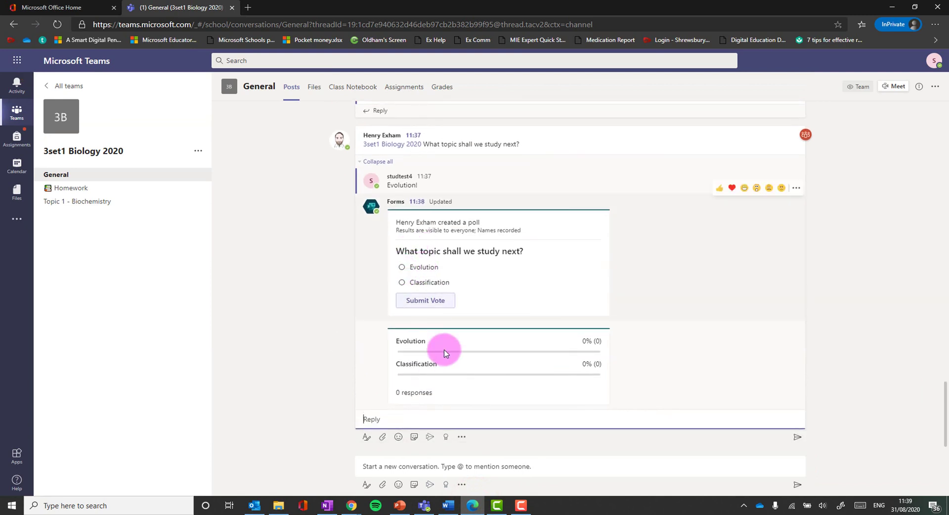
pyautogui.click(401, 267)
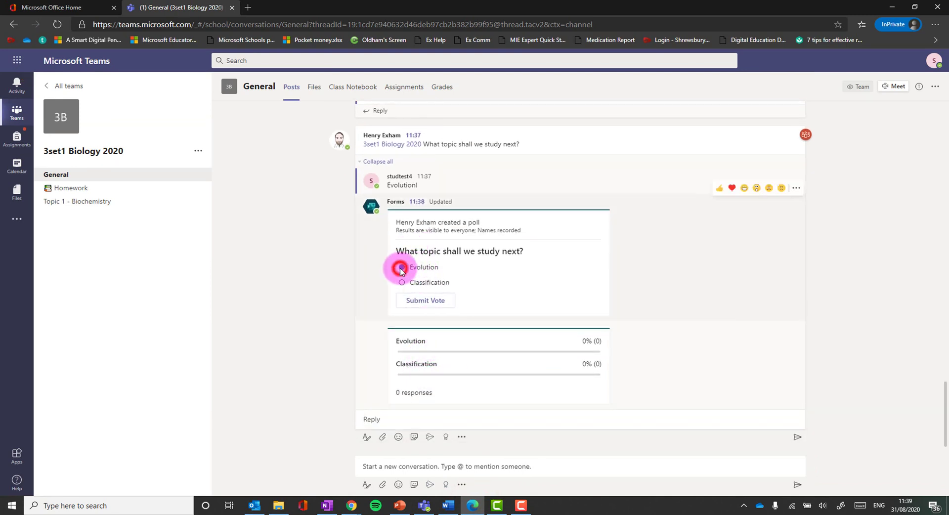
pyautogui.click(437, 302)
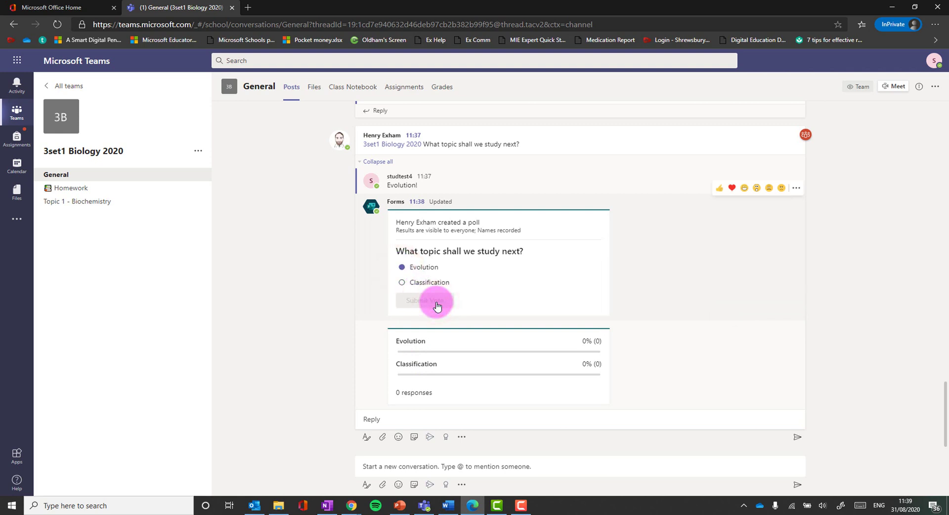
pyautogui.click(428, 509)
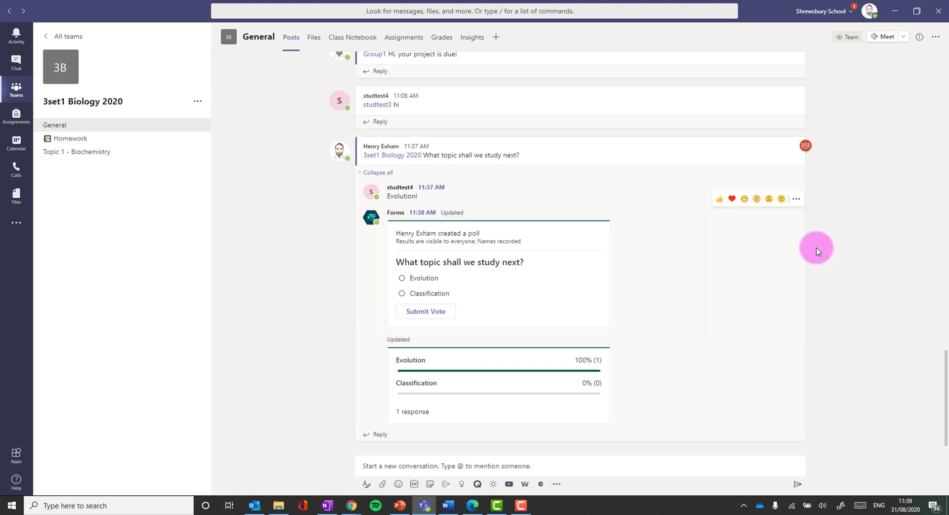
# - Get the General channel's email address and copy it
pyautogui.click(935, 37)
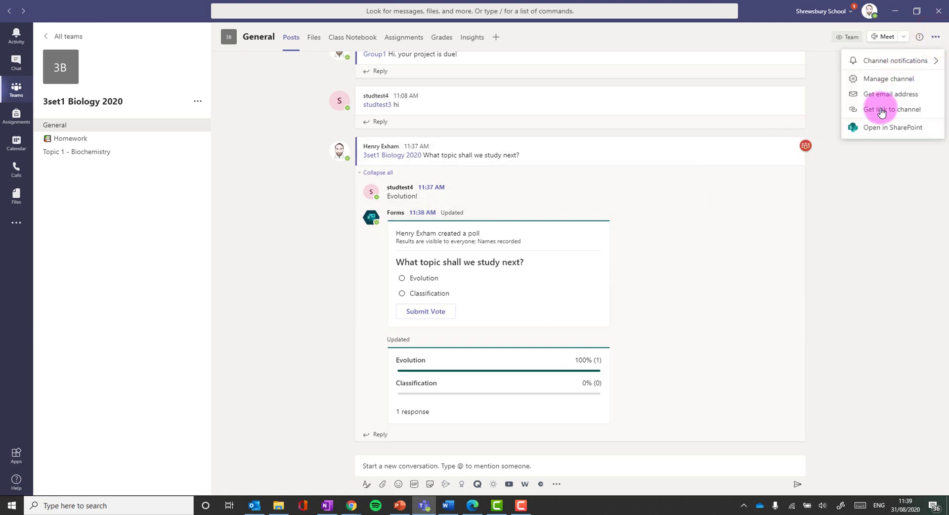
pyautogui.click(893, 94)
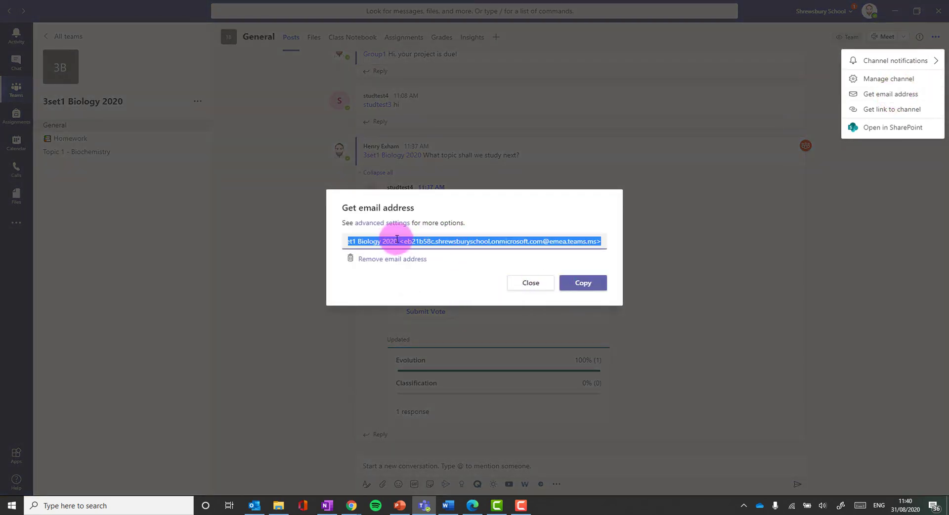
pyautogui.click(584, 285)
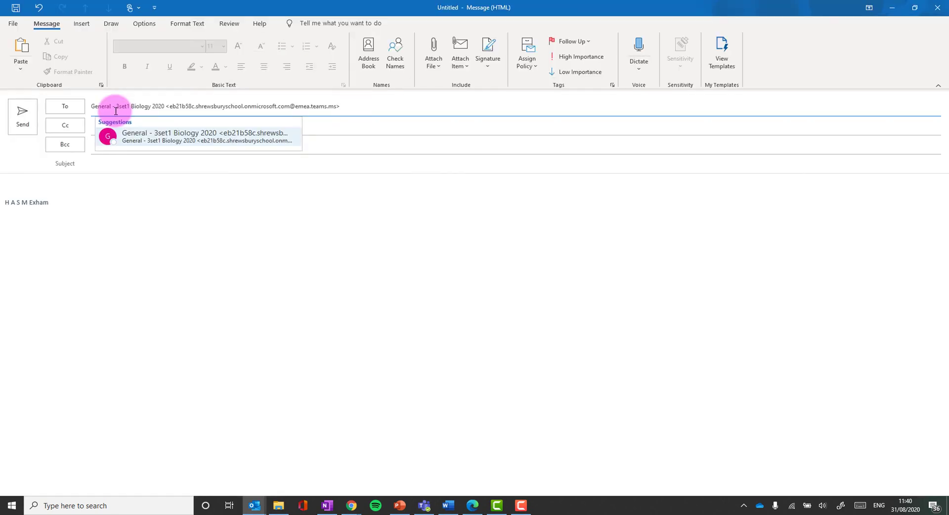
# - In Outlook, send an email with the subject "Test" to the General channel's address
pyautogui.click(126, 161)
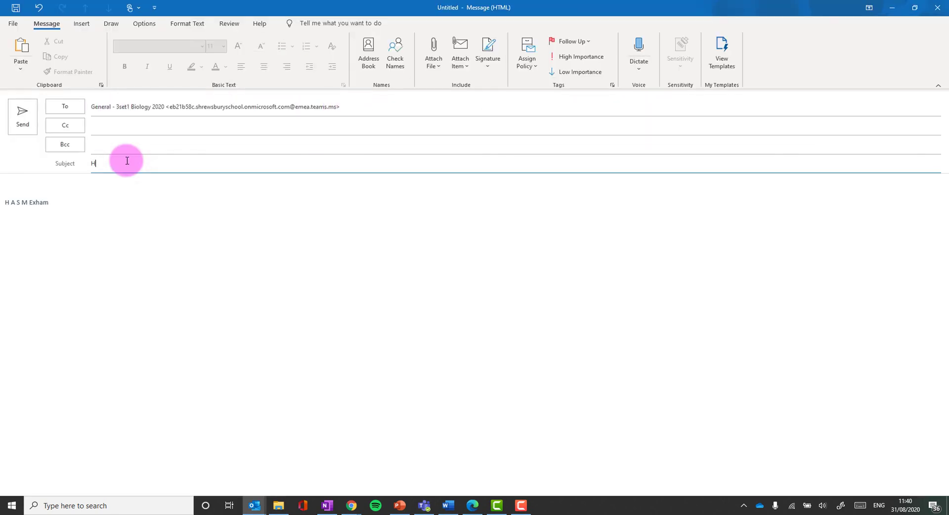
pyautogui.write('Test')
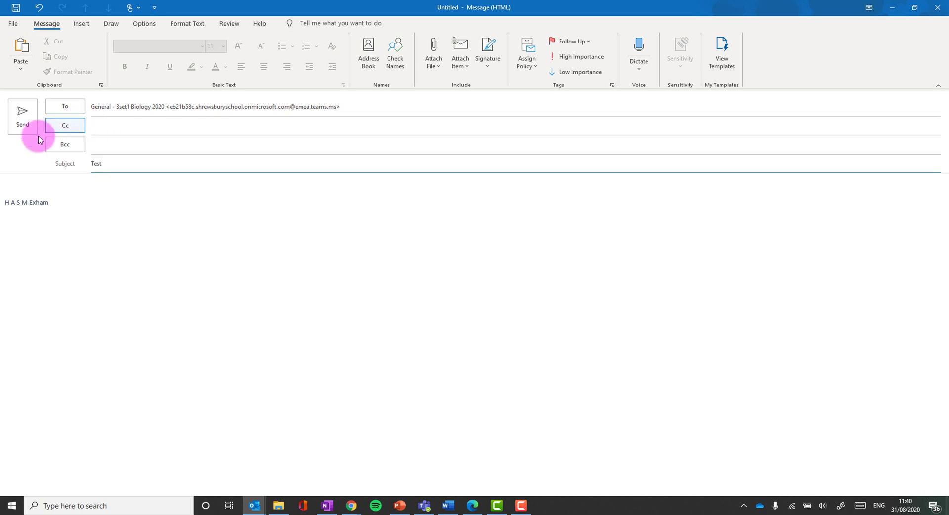
pyautogui.click(27, 124)
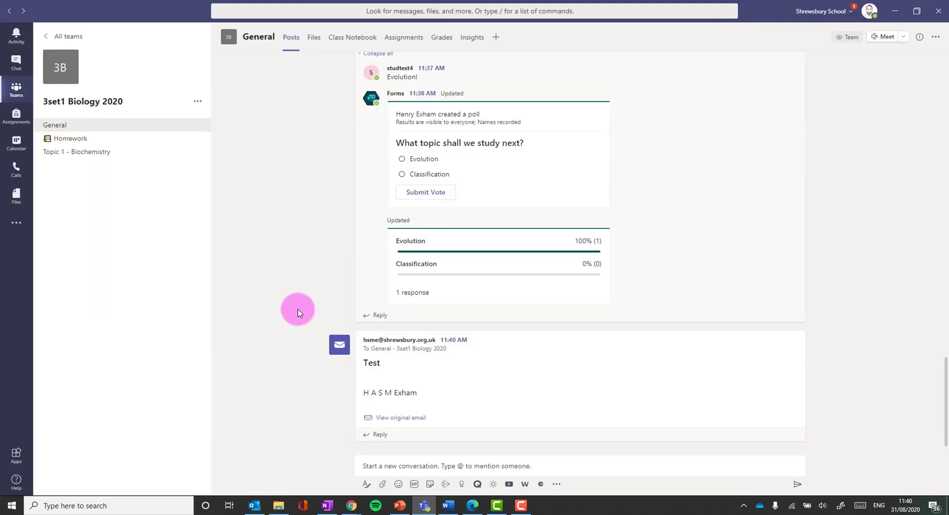